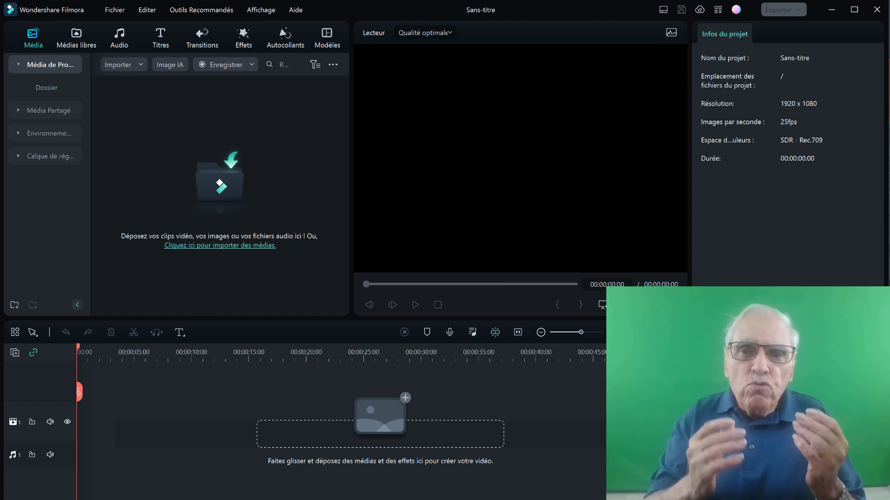
# - Set the project's aspect ratio to 9:16 (Portrait) in the project settings
pyautogui.click(113, 10)
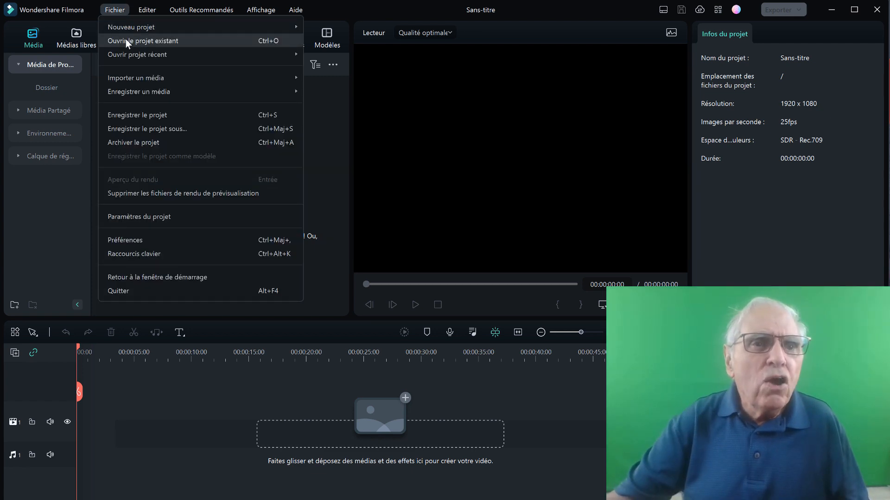
pyautogui.click(151, 219)
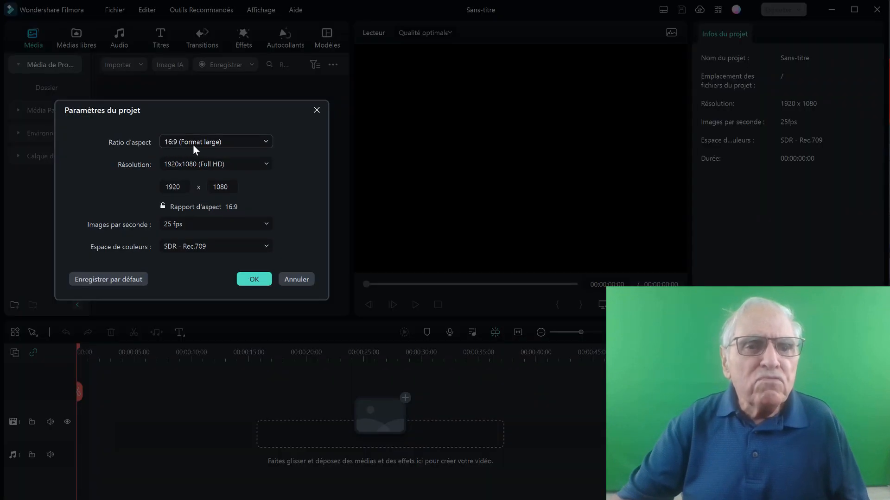
pyautogui.click(267, 141)
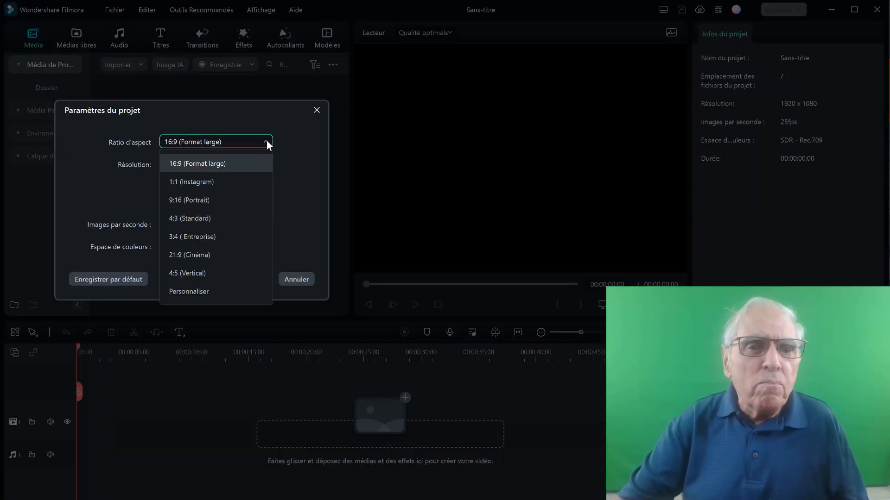
pyautogui.click(204, 202)
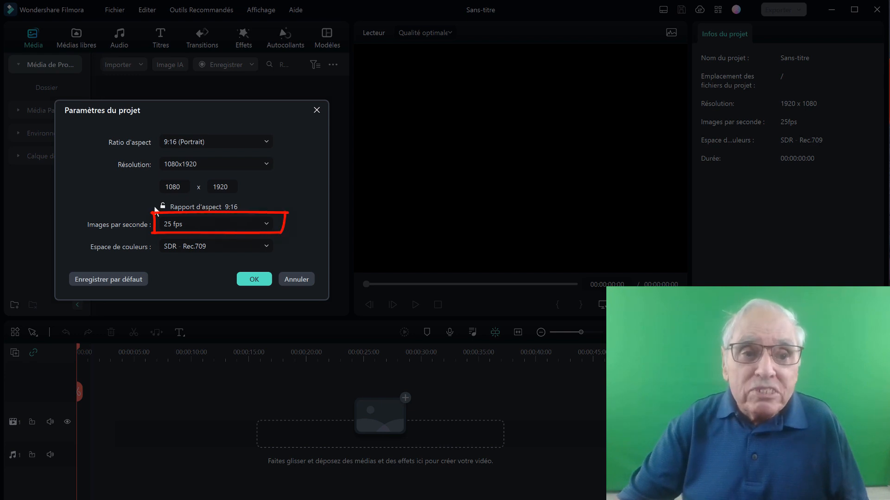
# - Set the project's frame rate to 30 fps and apply the project settings
pyautogui.click(266, 227)
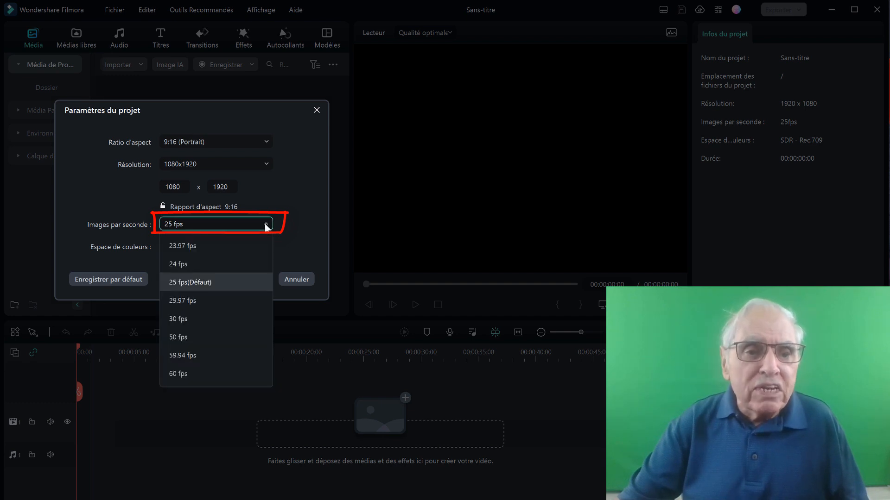
pyautogui.click(266, 226)
pyautogui.click(265, 226)
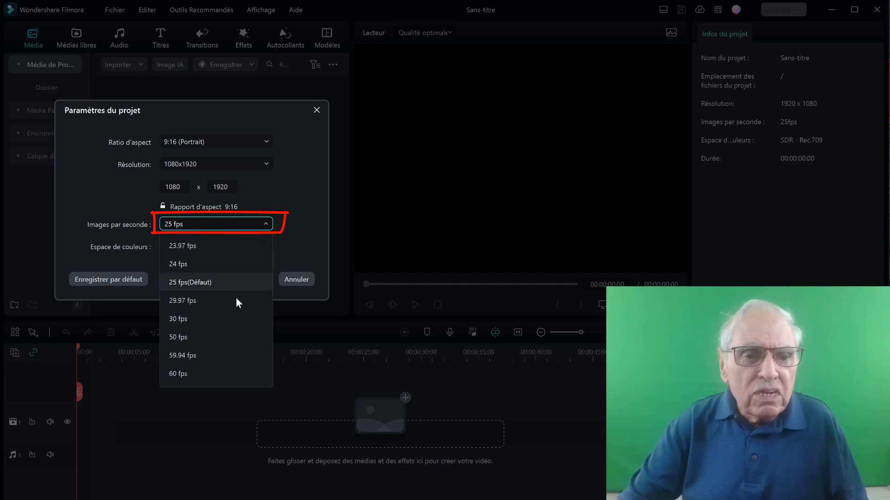
pyautogui.click(216, 319)
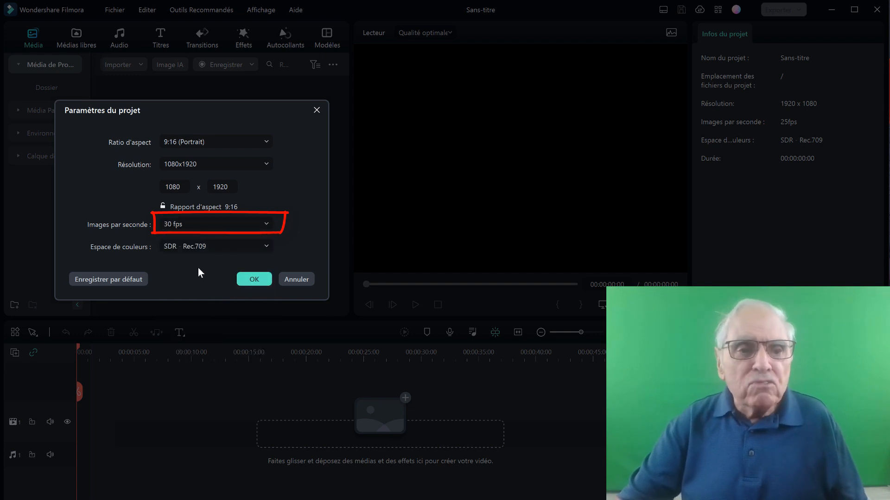
pyautogui.click(254, 281)
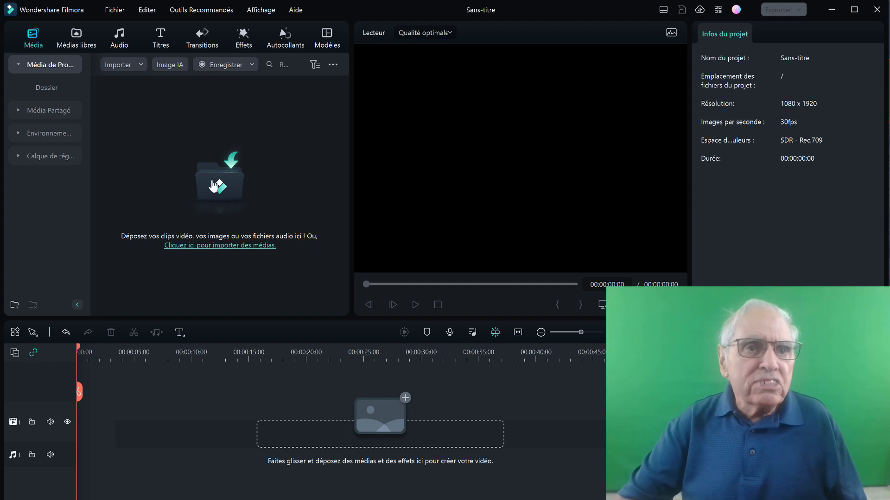
# - Add the 3D title "3D Retro Title 08" at the start of the first video track
pyautogui.click(157, 38)
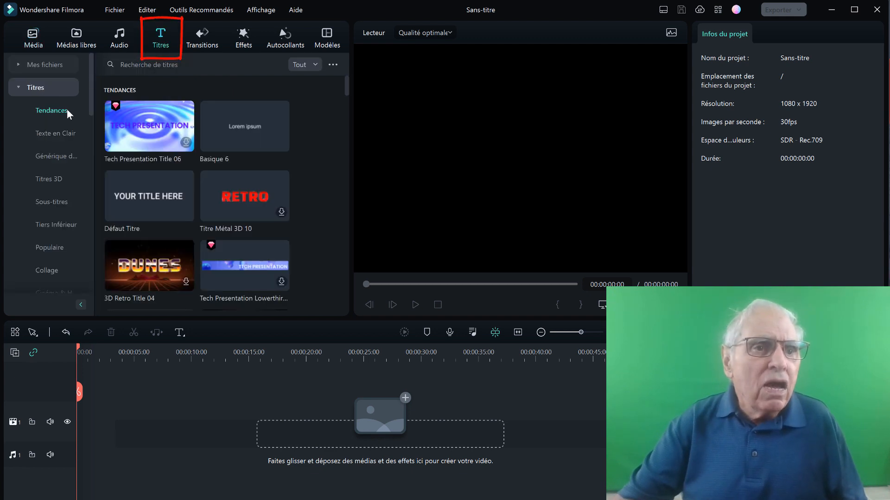
pyautogui.click(49, 179)
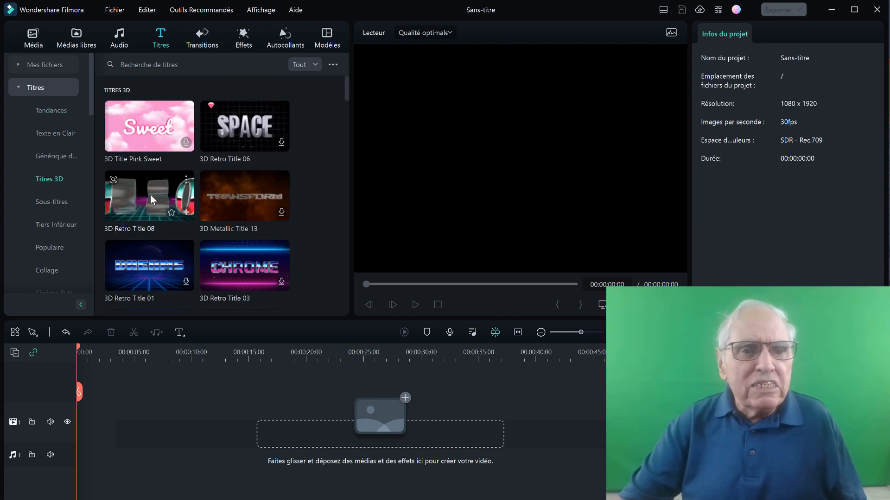
pyautogui.moveTo(151, 199); pyautogui.dragTo(67, 421)
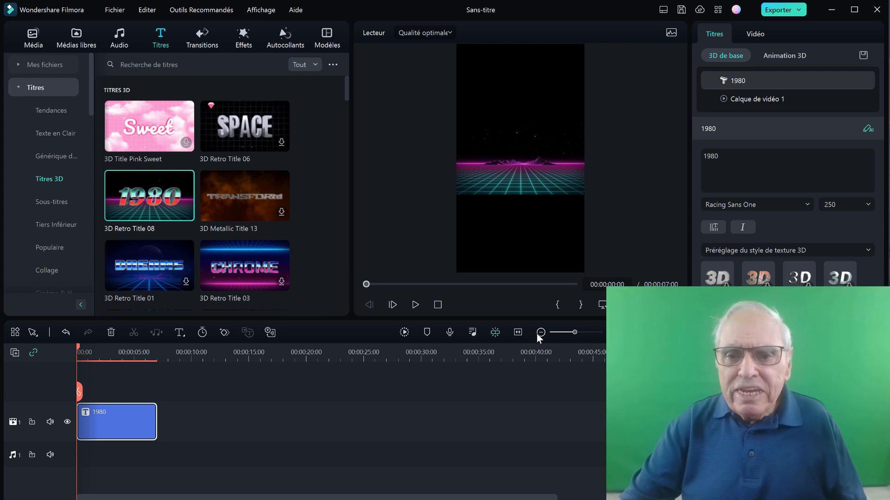
# - Paste a copy of the 1980 title on the same track and fit both clips in the timeline
pyautogui.click(518, 332)
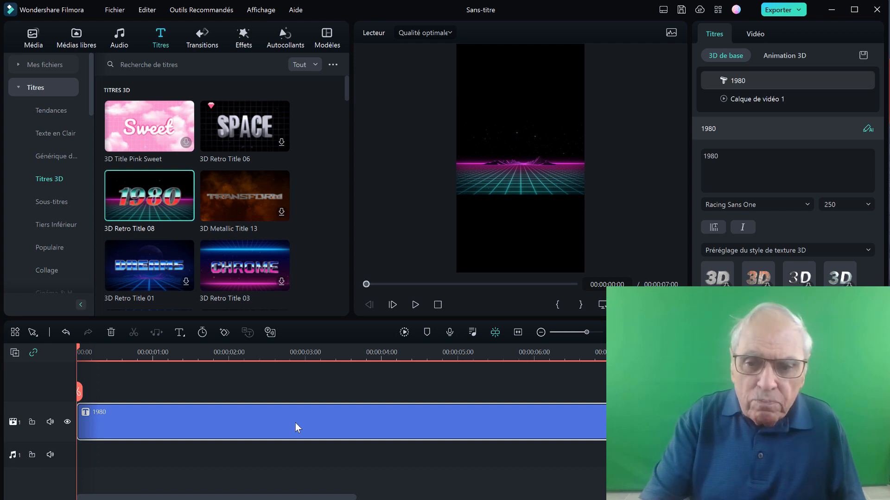
pyautogui.hotkey('ctrl', 'v')
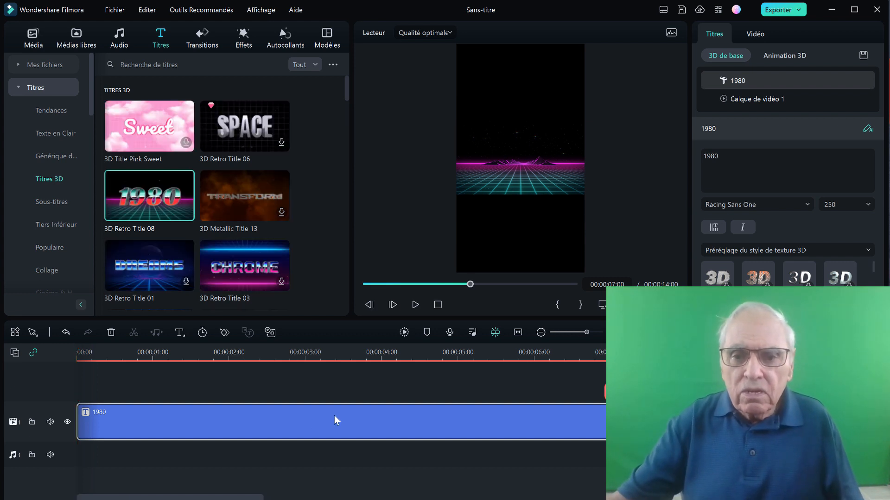
pyautogui.click(516, 333)
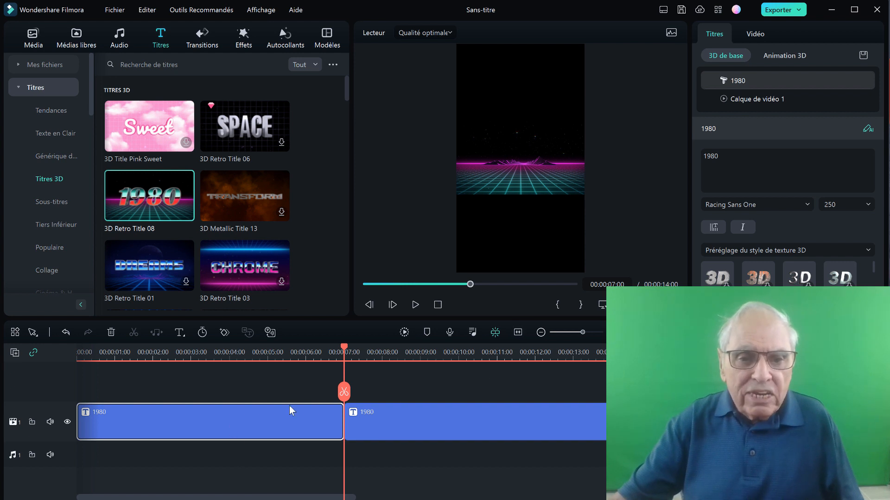
# - Delete the video layer from the first 1980 title and replace its text with "BOUM"
pyautogui.moveTo(342, 345); pyautogui.dragTo(271, 428)
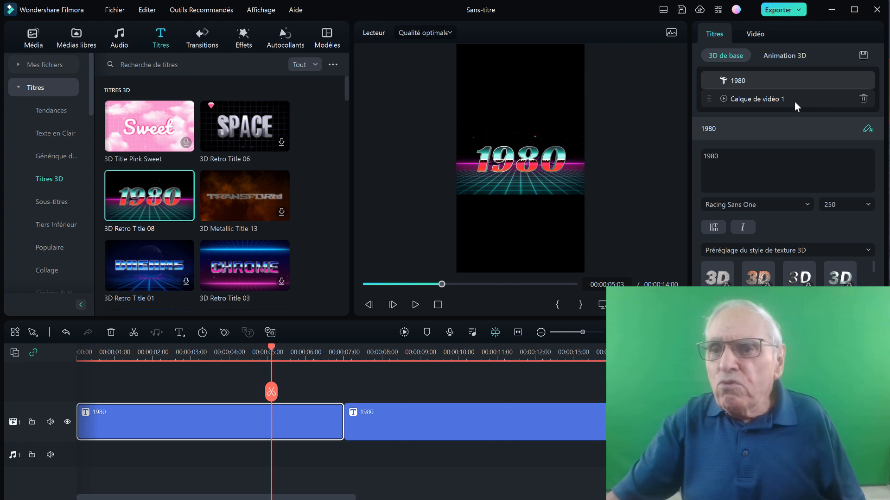
pyautogui.click(864, 100)
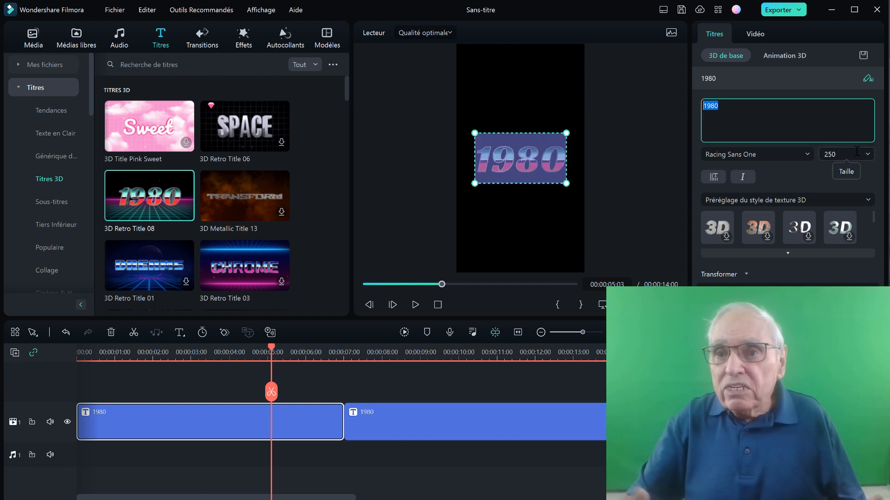
pyautogui.write('B')
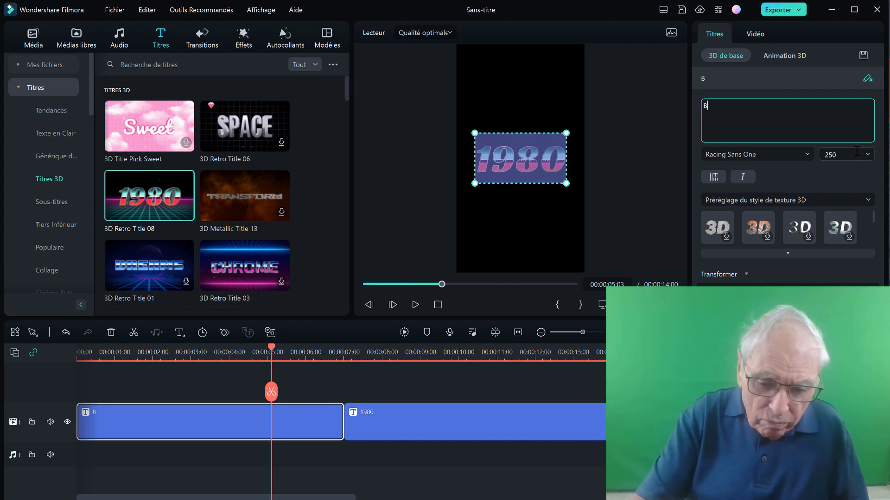
pyautogui.write('OUM')
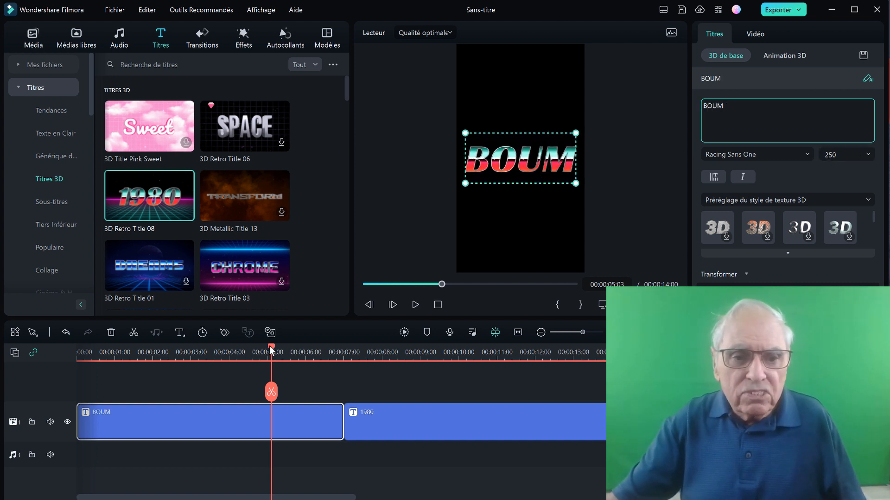
pyautogui.moveTo(268, 346)
pyautogui.mouseDown()
pyautogui.moveTo(419, 347)
pyautogui.moveTo(262, 356)
pyautogui.mouseUp()
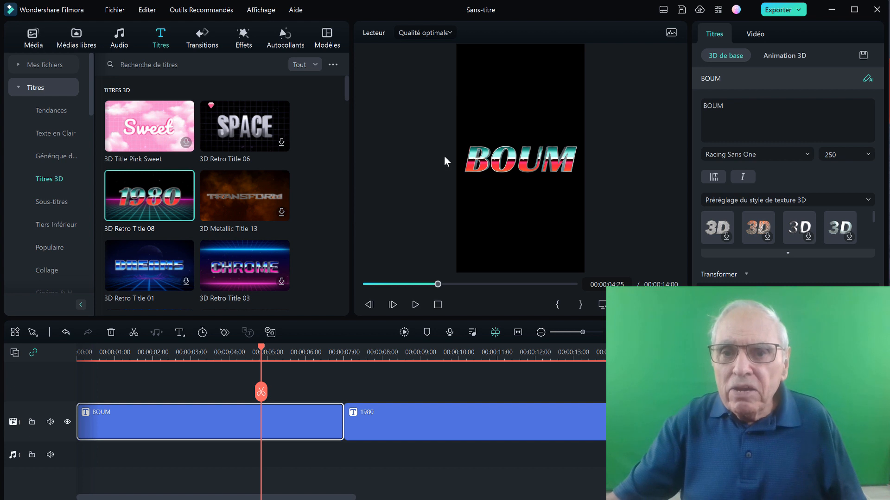
# - Delete the 1980 text layer from the second title, keeping only its background video layer
pyautogui.click(426, 425)
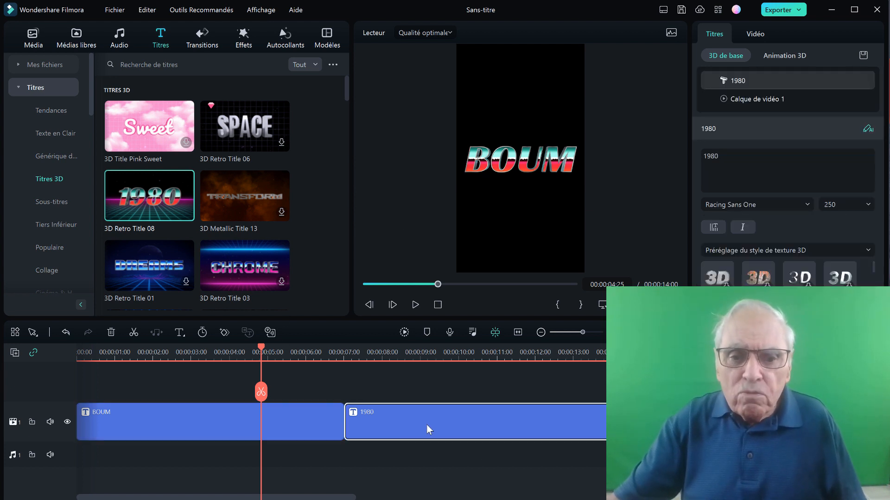
pyautogui.click(487, 354)
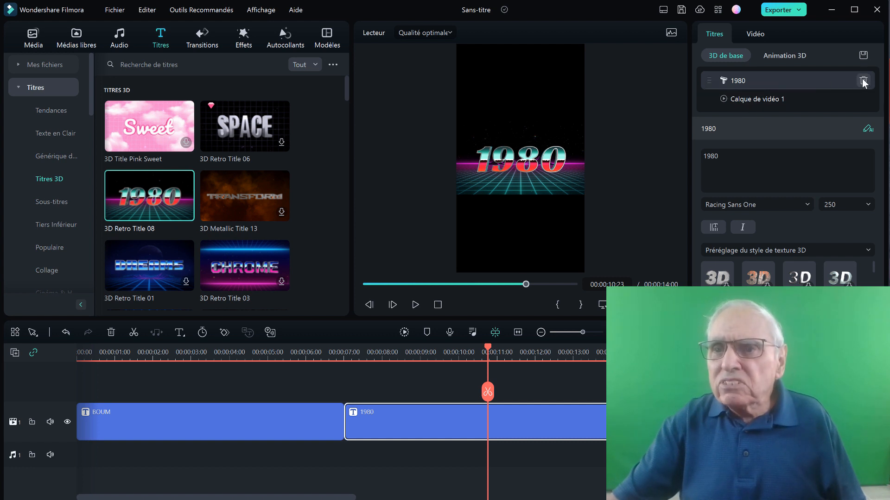
pyautogui.click(861, 81)
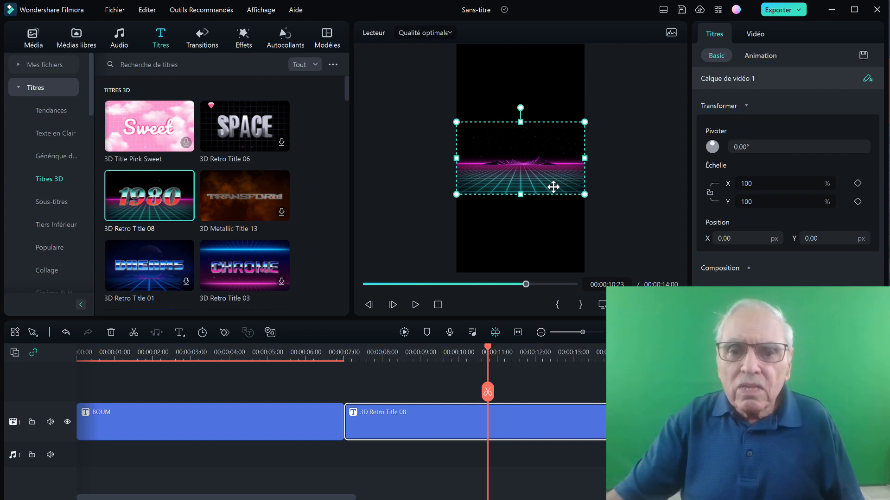
# - Stack the BOUM title on a second video track above the background clip, align both at the start, and preview the result
pyautogui.click(232, 416)
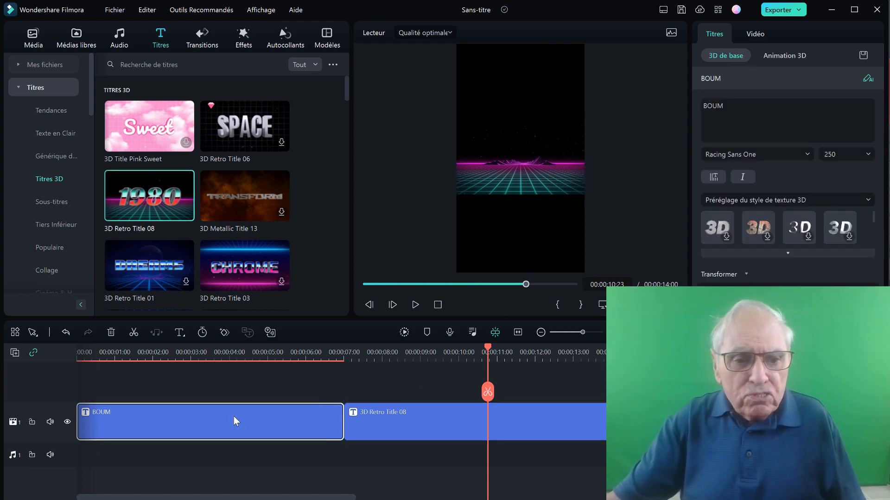
pyautogui.moveTo(234, 416)
pyautogui.mouseDown()
pyautogui.moveTo(238, 389)
pyautogui.moveTo(238, 407)
pyautogui.mouseUp()
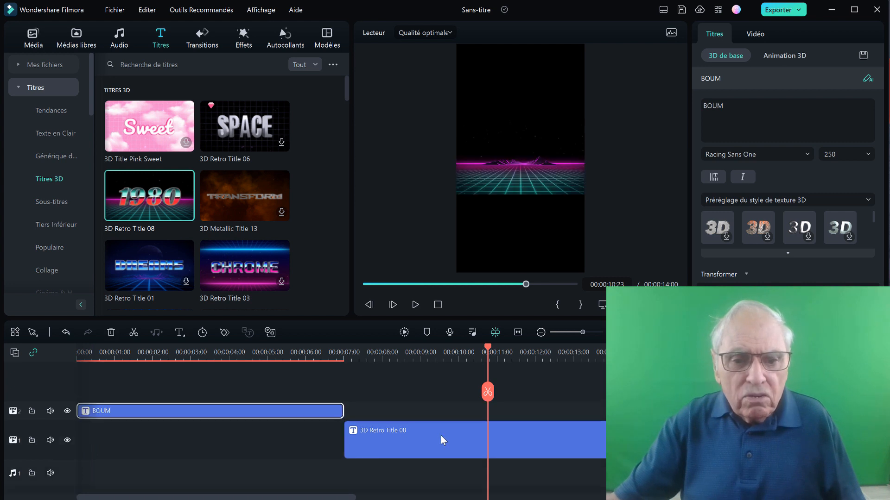
pyautogui.moveTo(440, 436); pyautogui.dragTo(285, 432)
pyautogui.moveTo(173, 432); pyautogui.dragTo(170, 431)
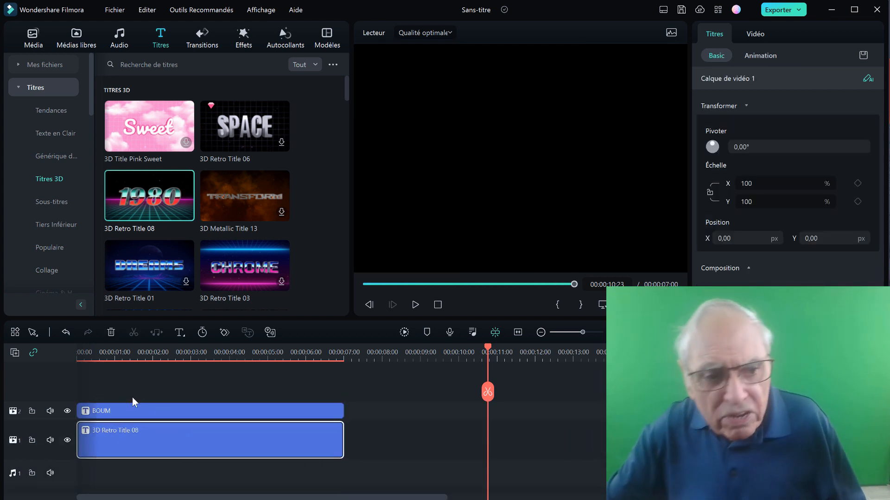
pyautogui.moveTo(55, 402); pyautogui.dragTo(48, 383)
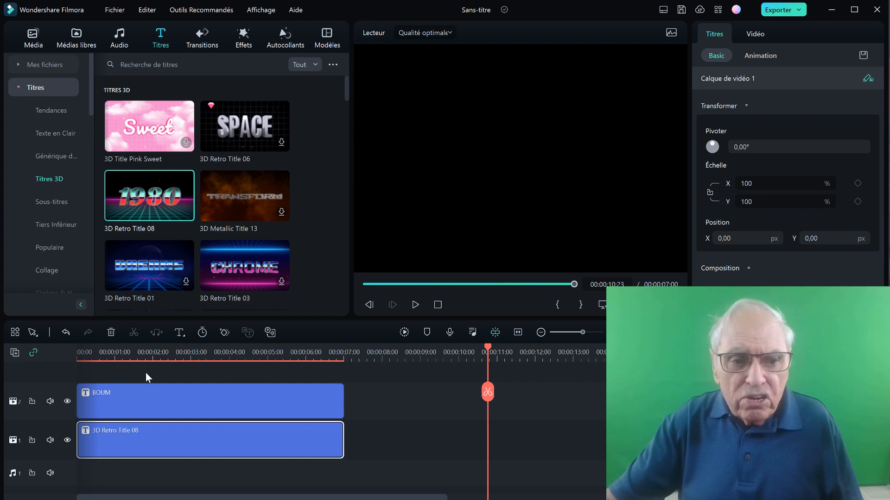
pyautogui.click(158, 363)
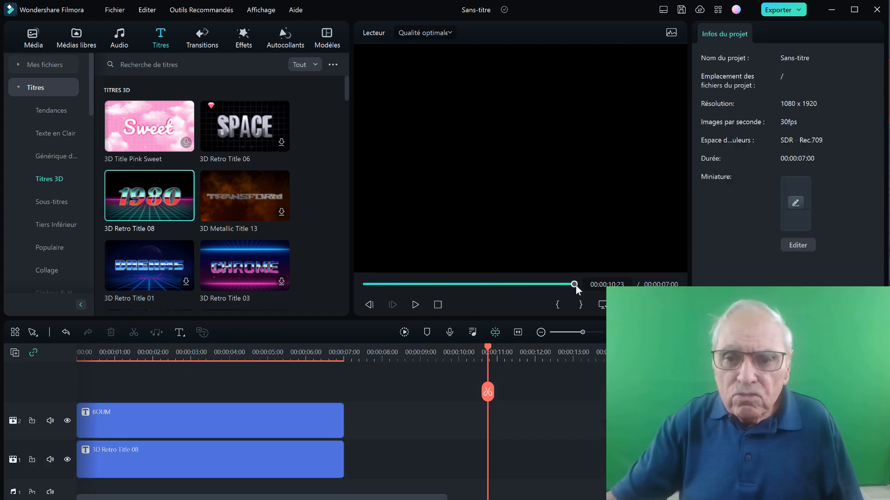
pyautogui.moveTo(576, 285); pyautogui.dragTo(486, 309)
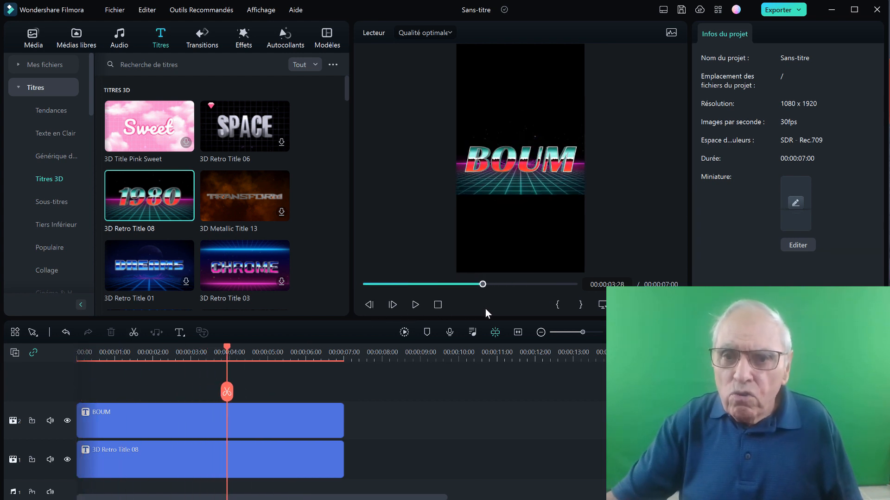
# - Hide and lock the first video track containing the background clip
pyautogui.click(293, 425)
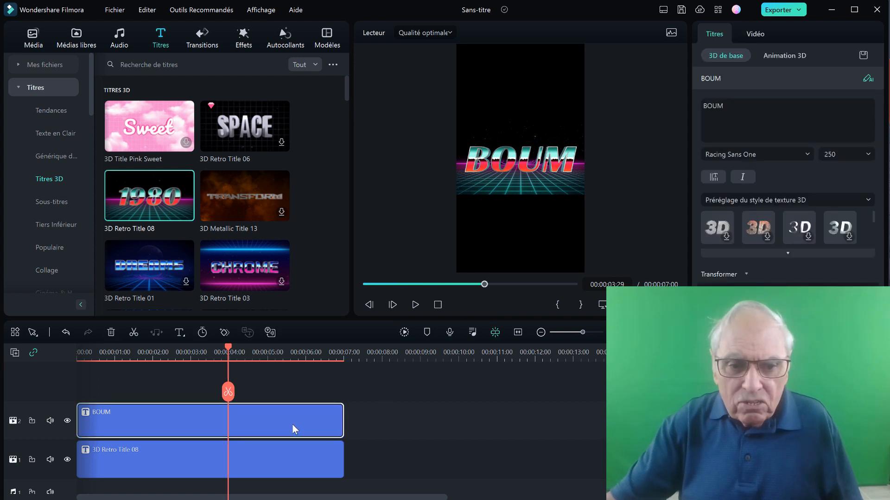
pyautogui.click(299, 462)
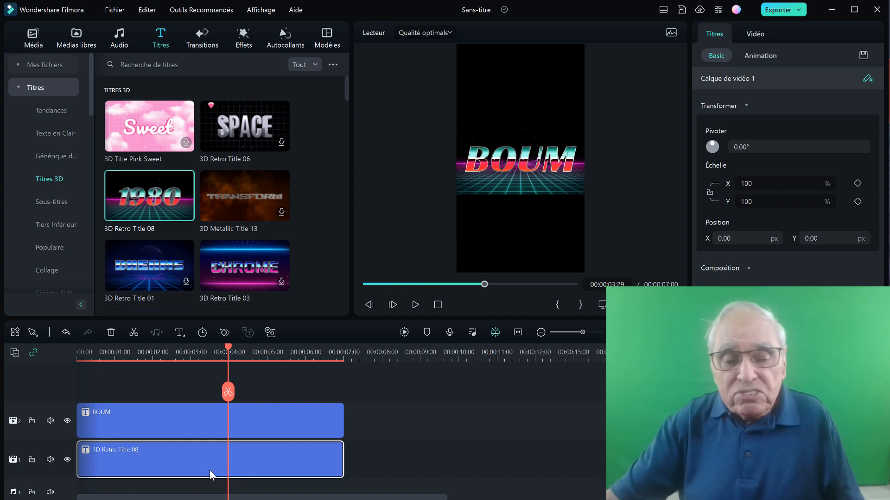
pyautogui.click(67, 460)
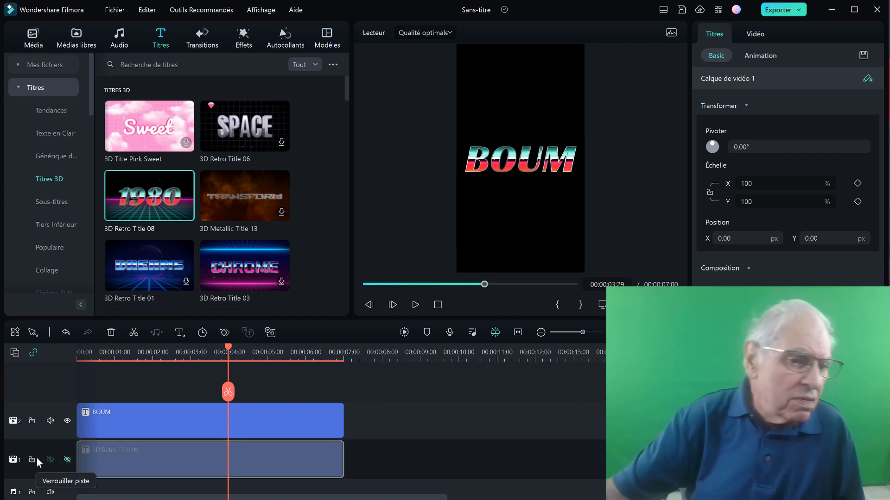
pyautogui.click(57, 460)
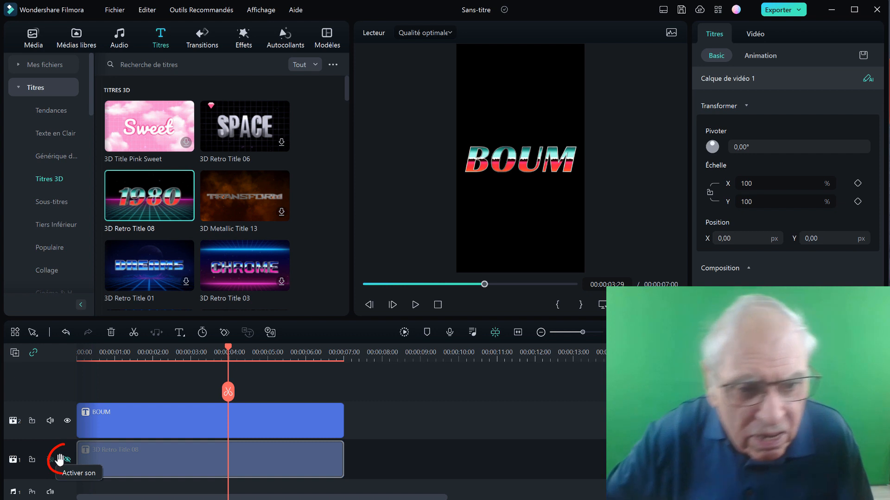
pyautogui.click(32, 461)
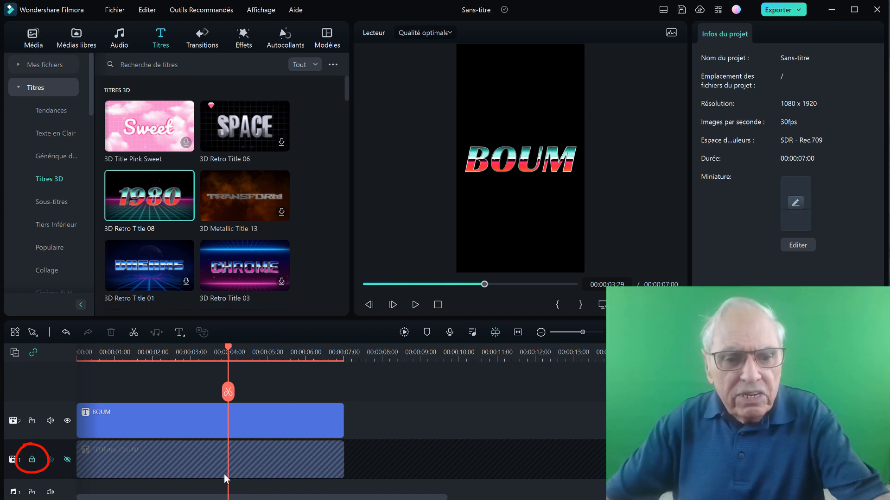
# - Select the BOUM title clip, open the local export settings and choose GoPro Cineform as the format
pyautogui.click(198, 429)
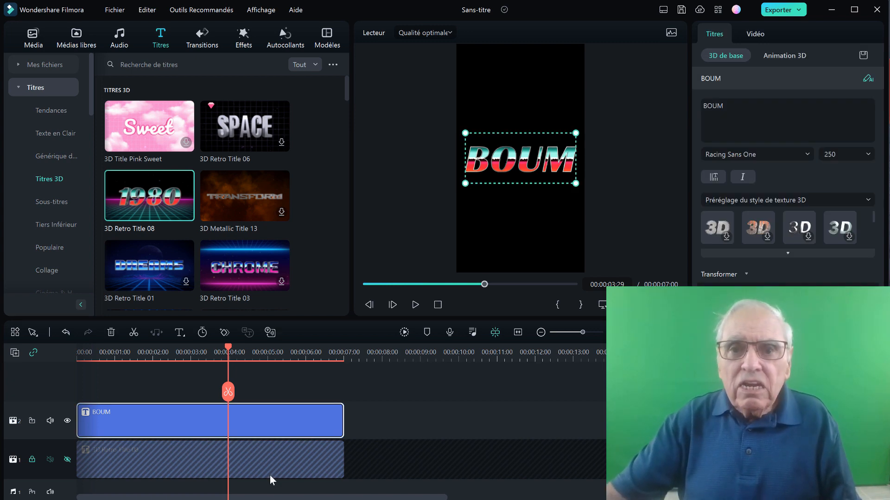
pyautogui.click(787, 10)
pyautogui.moveTo(610, 49); pyautogui.dragTo(358, 94)
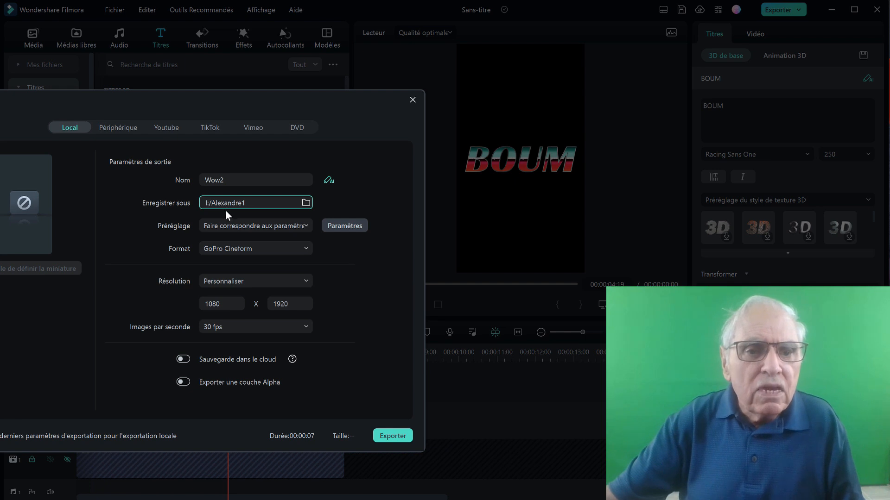
pyautogui.click(307, 250)
pyautogui.click(307, 249)
pyautogui.click(307, 249)
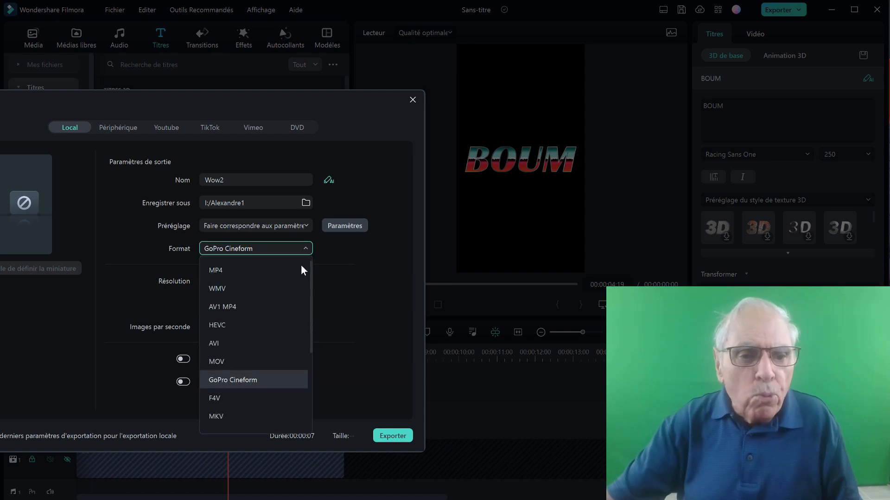
pyautogui.click(272, 380)
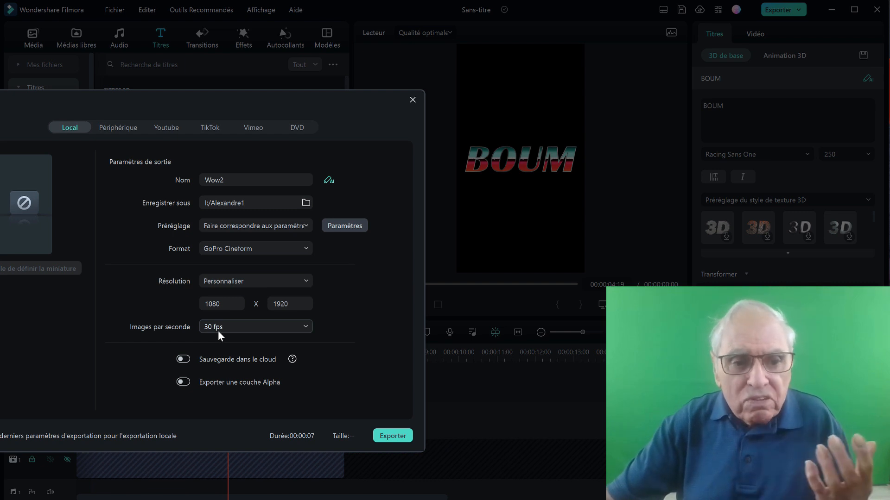
# - Enable alpha channel export and export the BOUM title as a video
pyautogui.moveTo(193, 381)
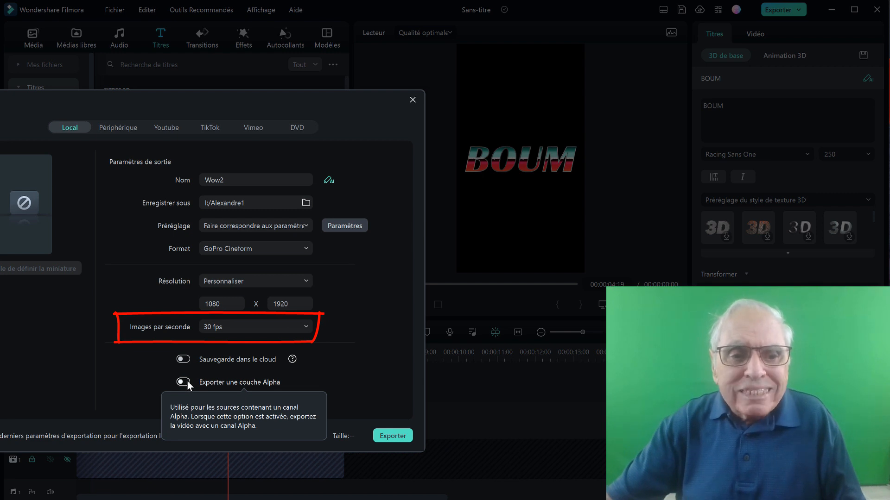
pyautogui.click(187, 382)
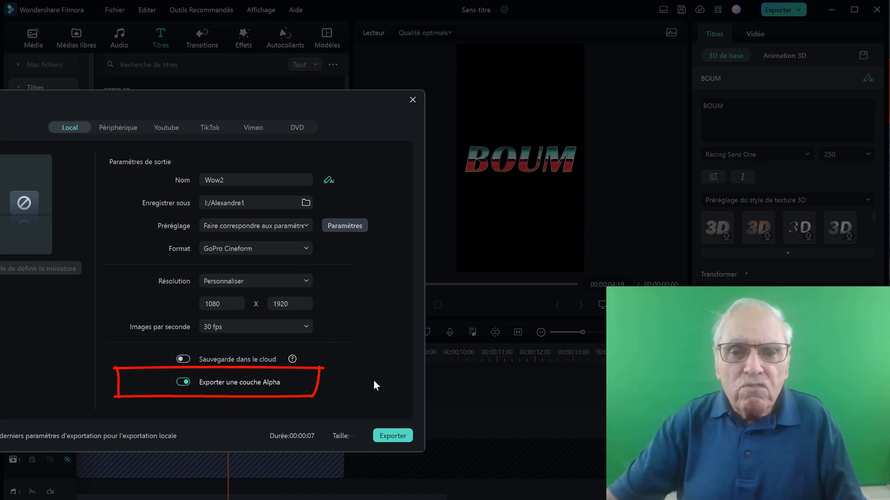
pyautogui.click(390, 438)
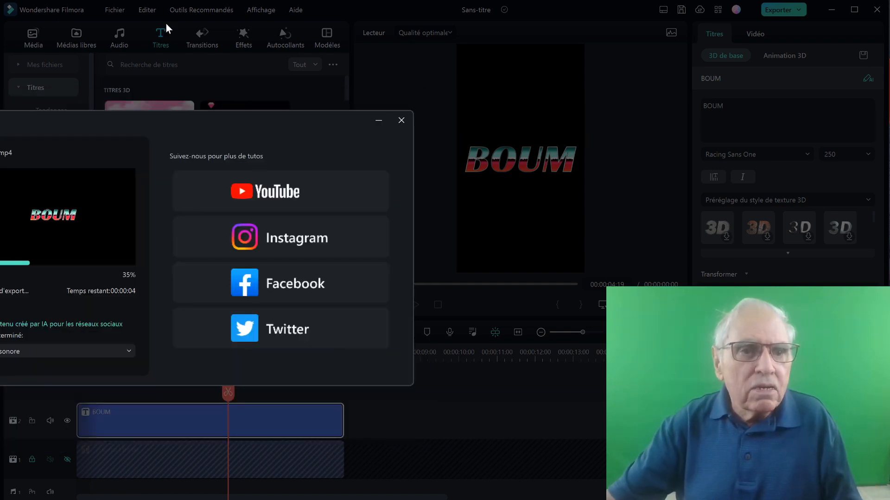
pyautogui.moveTo(152, 115); pyautogui.dragTo(317, 110)
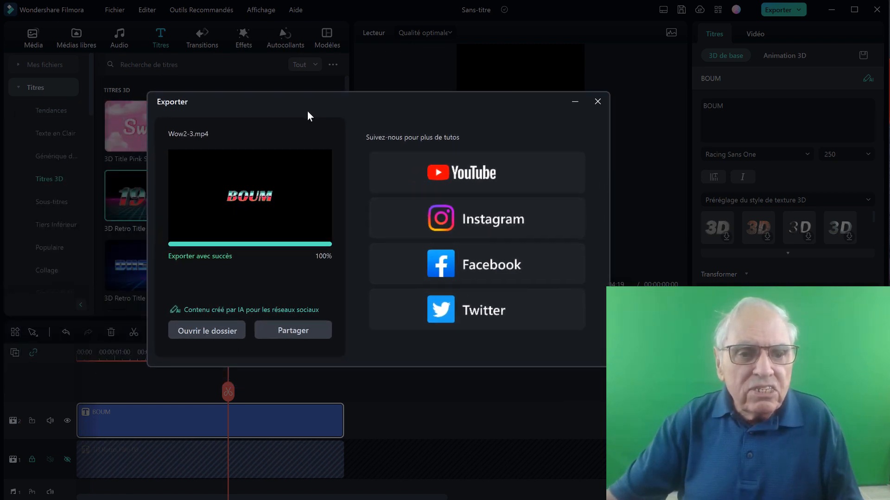
# - Open the export folder, place Wow2-3.mp4 on a new track above the BOUM title, and match the project to the media's 1088 x 1920 30fps
pyautogui.click(208, 330)
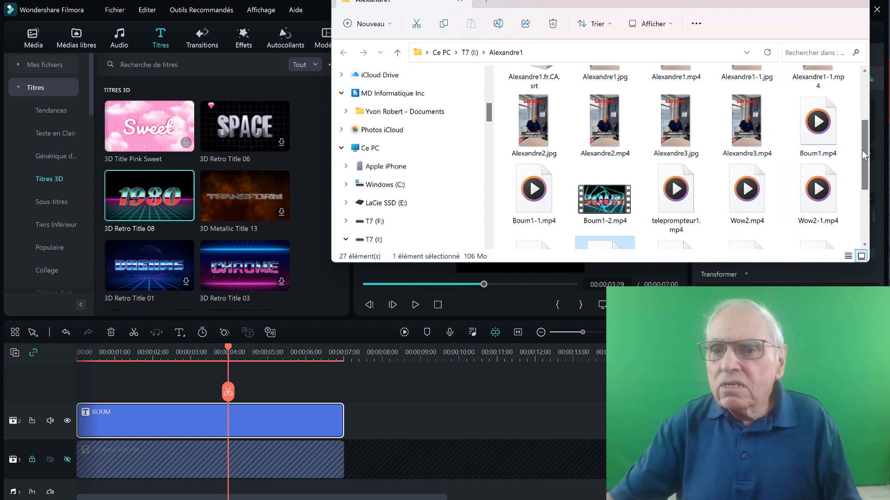
pyautogui.moveTo(861, 155); pyautogui.dragTo(860, 209)
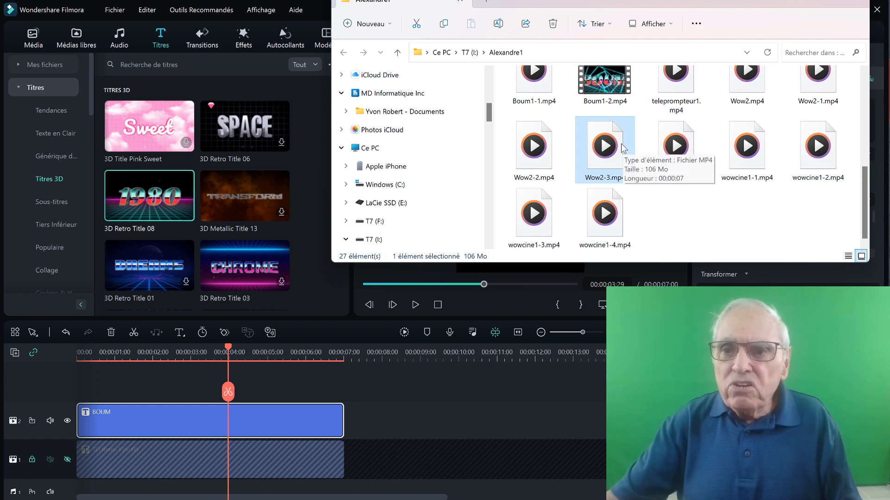
pyautogui.moveTo(614, 148); pyautogui.dragTo(67, 386)
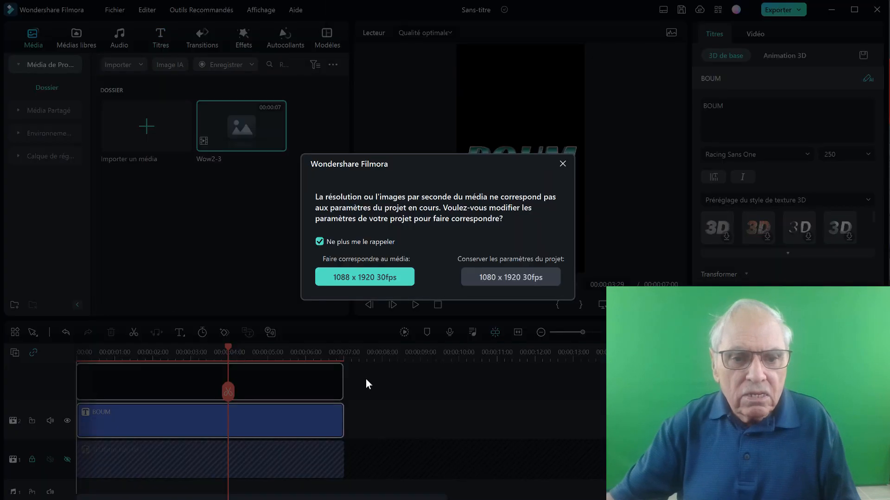
pyautogui.click(372, 276)
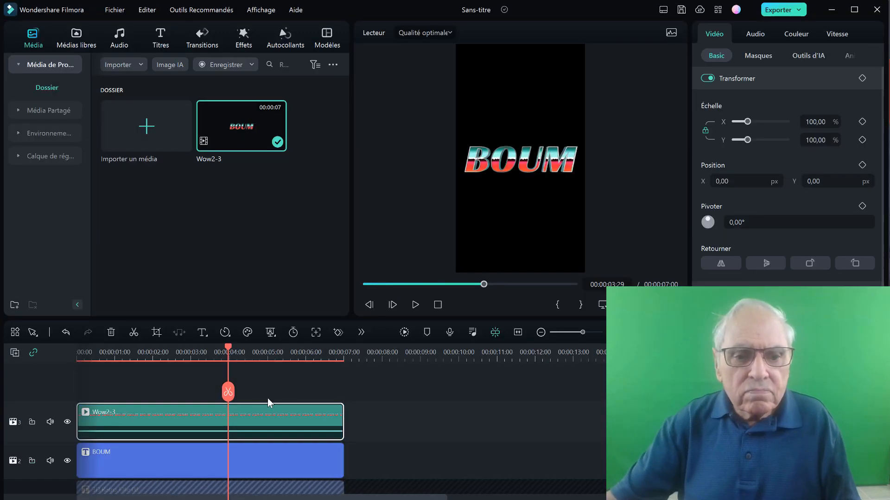
# - Delete the original BOUM title clip from the second video track and view the Wow2-3 clip at 00:00:02:24
pyautogui.click(279, 460)
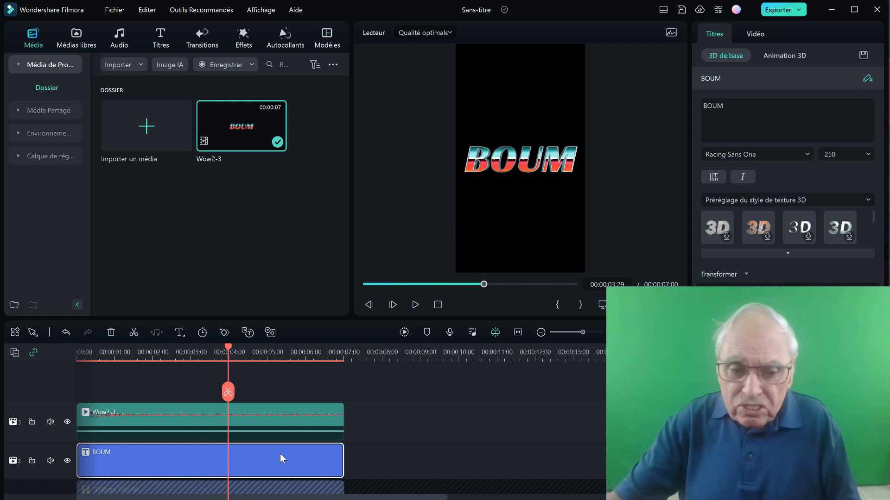
pyautogui.press('Delete')
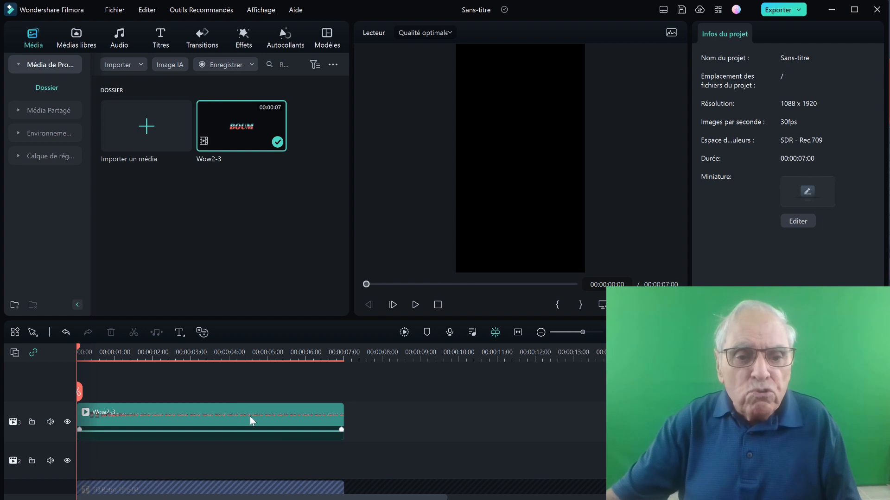
pyautogui.click(183, 355)
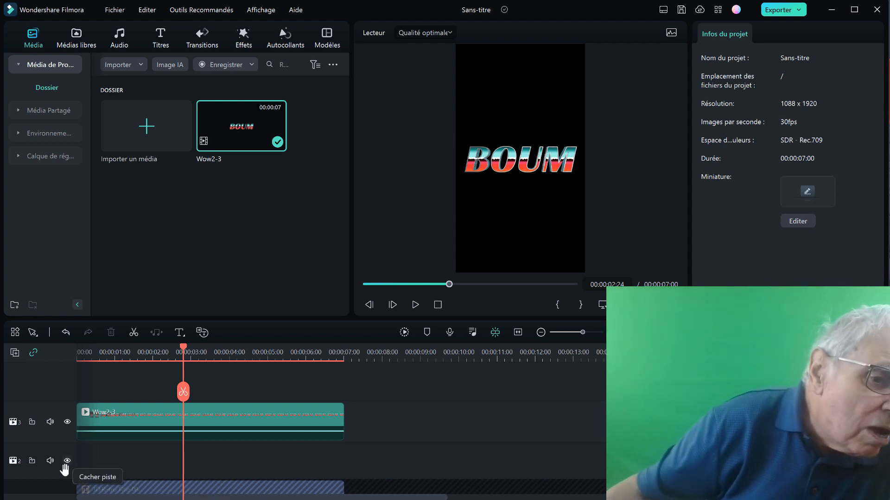
# - Show the background track to check the Wow2-3 title's transparency over it, and hide that track again
pyautogui.scroll(-2, 68, 411)
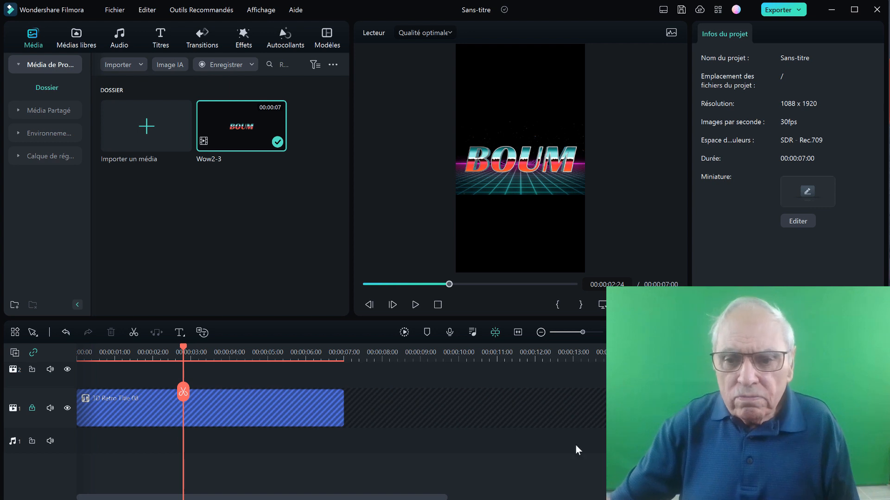
pyautogui.scroll(2, 213, 464)
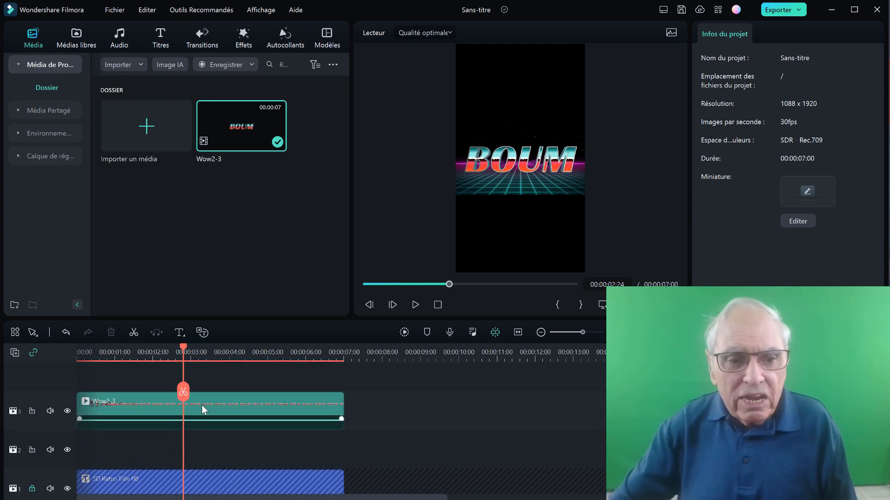
pyautogui.moveTo(207, 407); pyautogui.dragTo(143, 411)
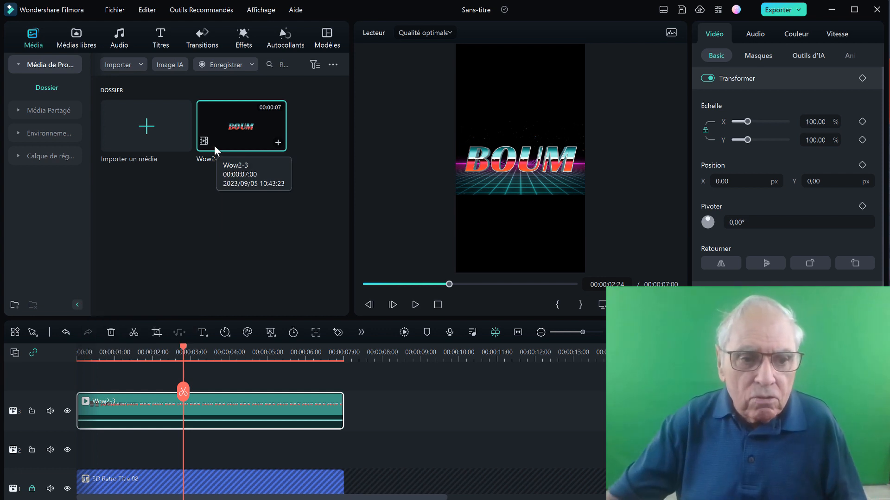
pyautogui.moveTo(185, 348); pyautogui.dragTo(2, 341)
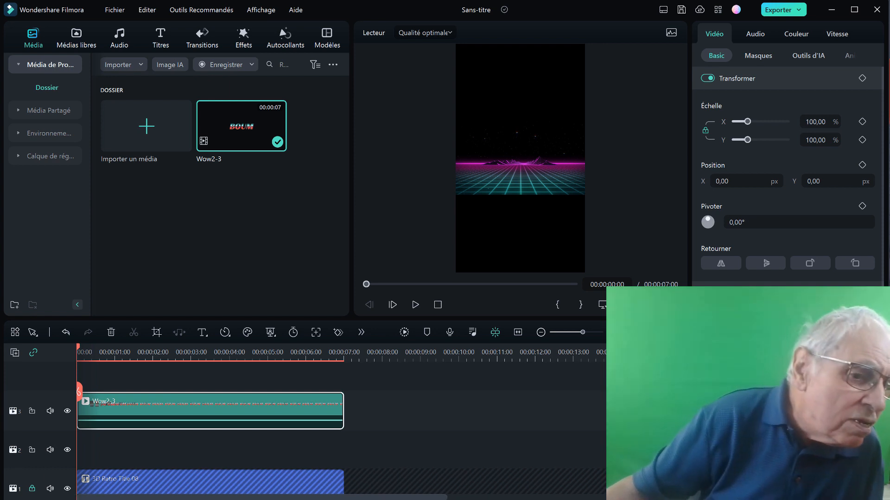
pyautogui.click(68, 490)
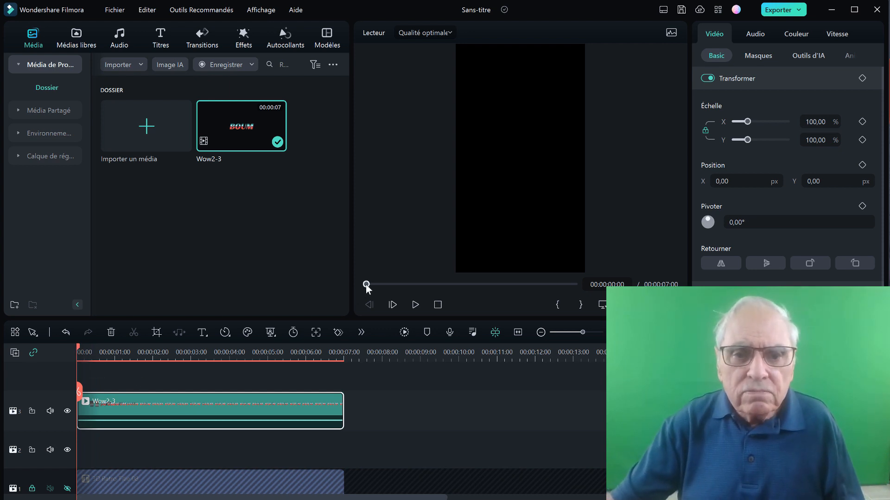
# - Examine the BOUM animation frame by frame and add a marker to the Wow2-3 clip at 00:00:01:20
pyautogui.moveTo(366, 285); pyautogui.dragTo(419, 305)
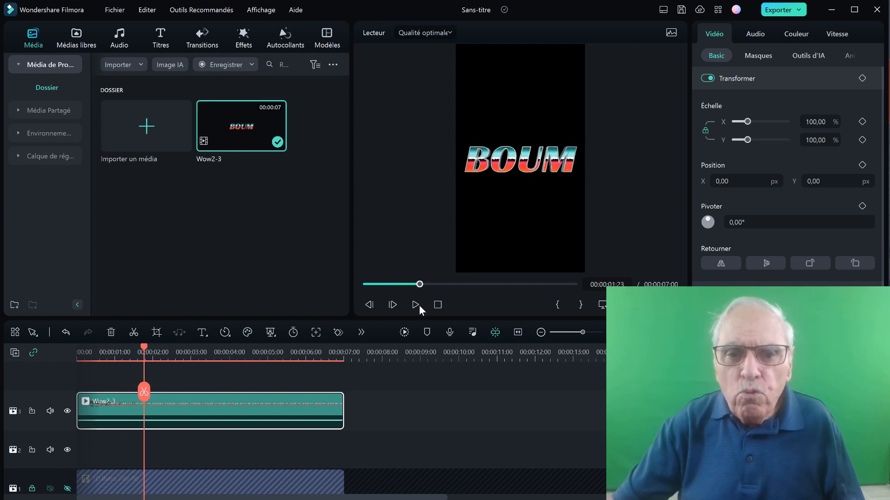
pyautogui.click(368, 305)
pyautogui.click(369, 305)
pyautogui.click(369, 305)
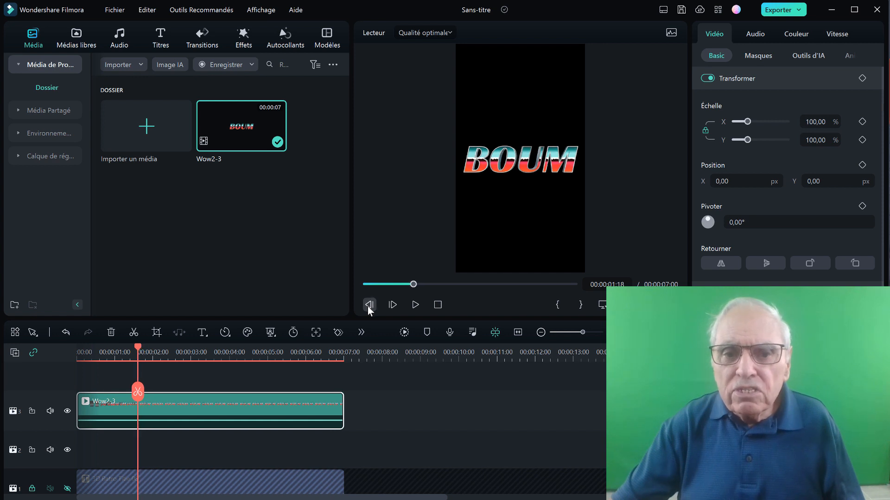
pyautogui.click(369, 305)
pyautogui.click(368, 306)
pyautogui.click(368, 306)
pyautogui.click(369, 306)
pyautogui.click(368, 305)
pyautogui.click(369, 306)
pyautogui.click(368, 305)
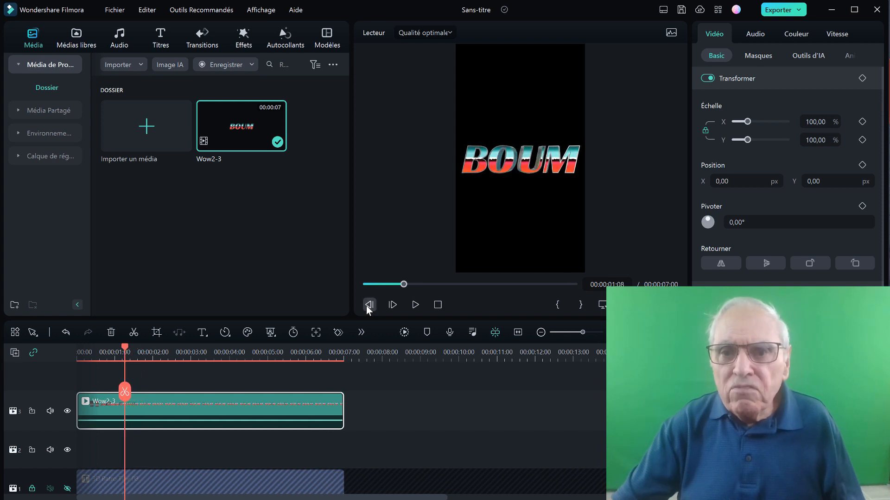
pyautogui.click(369, 305)
pyautogui.click(368, 306)
pyautogui.click(391, 307)
pyautogui.click(390, 306)
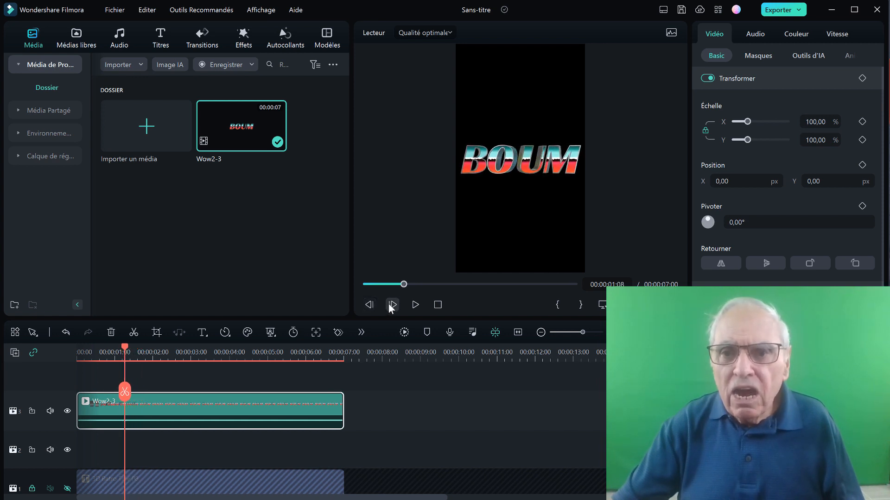
pyautogui.click(390, 307)
pyautogui.click(391, 306)
pyautogui.click(391, 307)
pyautogui.click(391, 307)
pyautogui.click(390, 307)
pyautogui.click(390, 306)
pyautogui.click(391, 306)
pyautogui.click(390, 307)
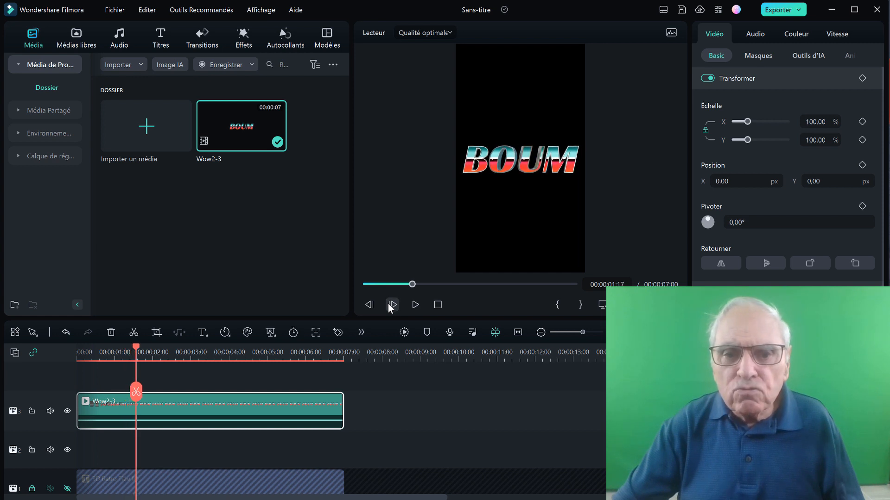
pyautogui.click(391, 307)
pyautogui.click(391, 307)
pyautogui.click(391, 307)
pyautogui.click(391, 306)
pyautogui.click(391, 307)
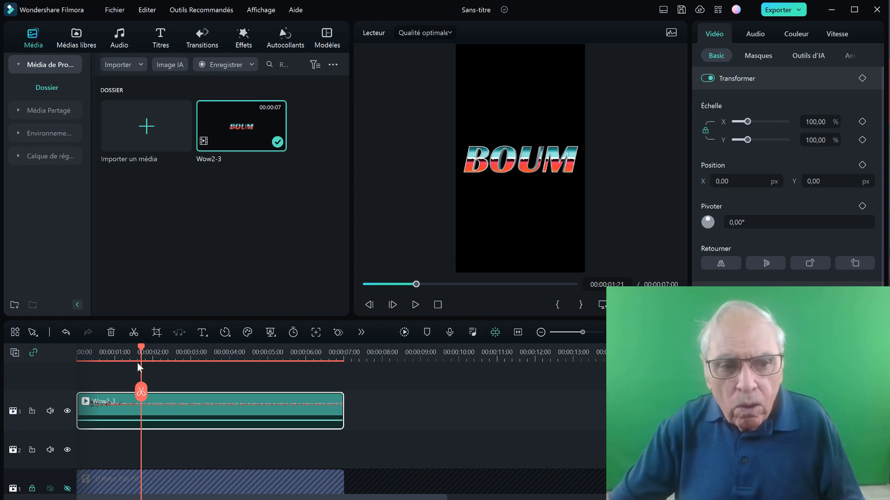
pyautogui.moveTo(141, 350)
pyautogui.mouseDown()
pyautogui.moveTo(188, 345)
pyautogui.moveTo(141, 355)
pyautogui.mouseUp()
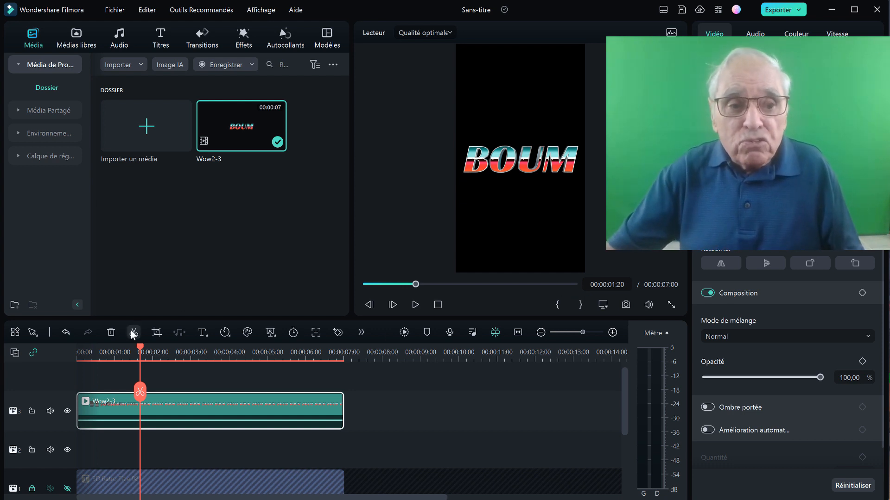
# - Add a second marker to the Wow2-3 clip at 00:00:02:20
pyautogui.moveTo(141, 344); pyautogui.dragTo(178, 342)
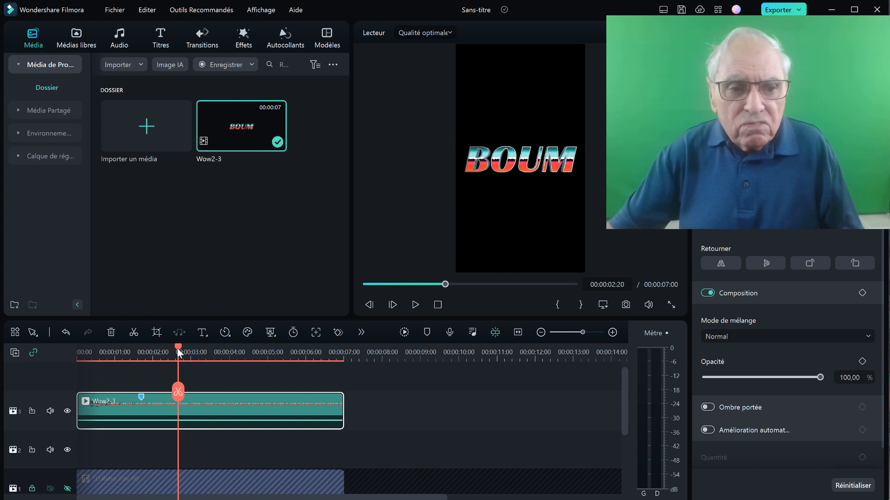
pyautogui.moveTo(177, 348); pyautogui.dragTo(232, 349)
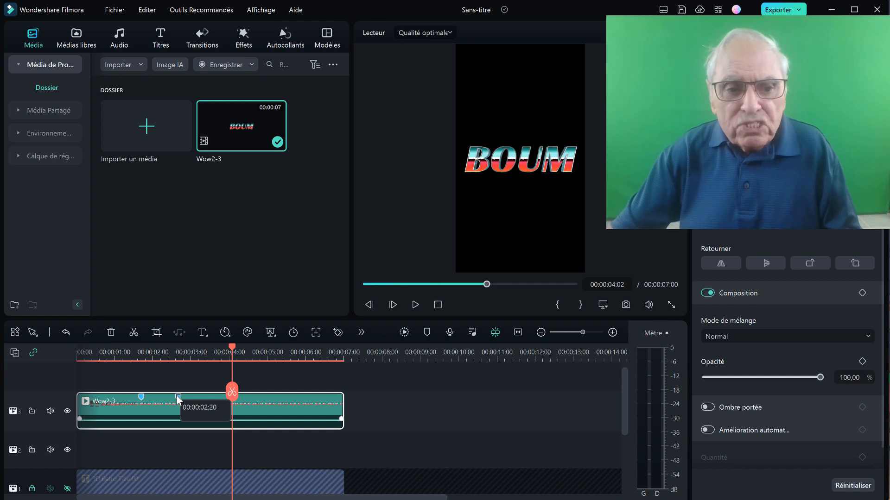
pyautogui.press('Up')
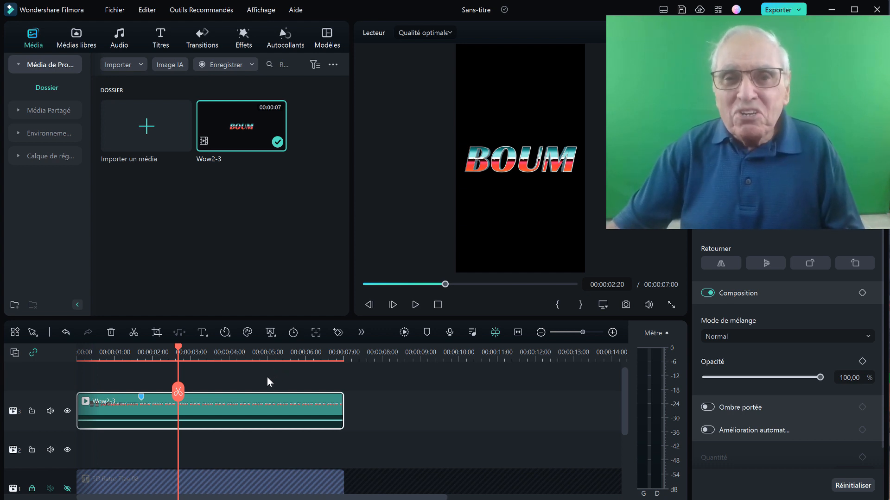
pyautogui.moveTo(180, 353)
pyautogui.mouseDown()
pyautogui.moveTo(212, 353)
pyautogui.moveTo(180, 355)
pyautogui.mouseUp()
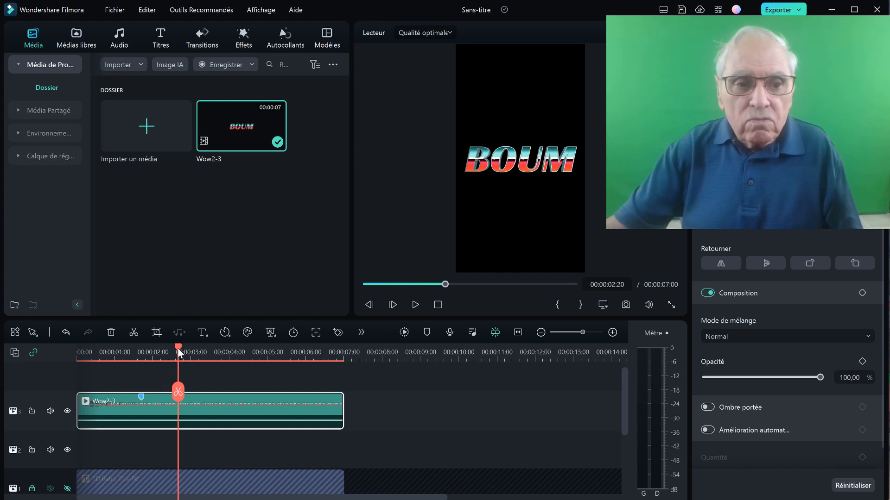
pyautogui.press('m')
# - Split the Wow2-3 clip at 00:00:03:05 and again at 00:00:01:19 to isolate its middle segment
pyautogui.moveTo(178, 349); pyautogui.dragTo(196, 348)
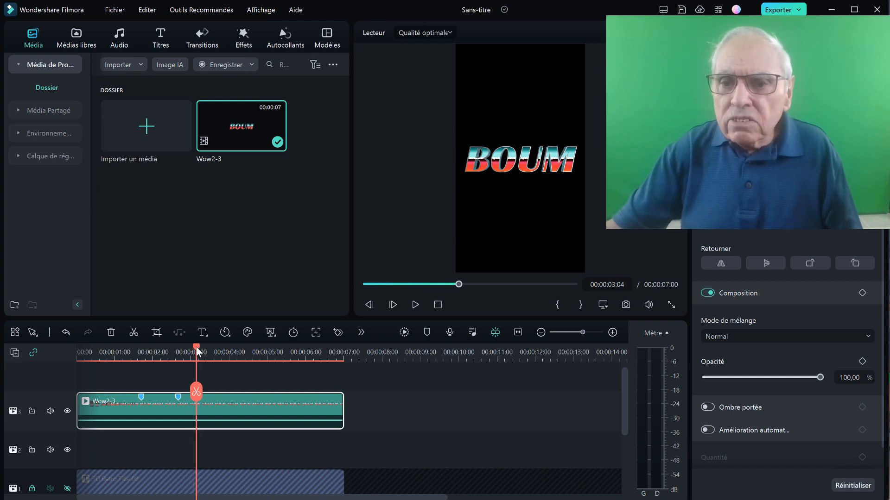
pyautogui.press('Right')
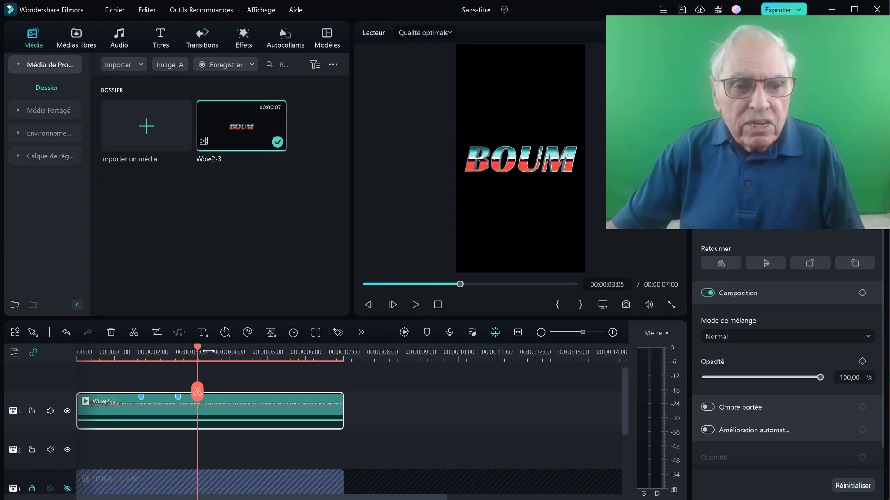
pyautogui.moveTo(199, 348)
pyautogui.mouseDown()
pyautogui.moveTo(237, 345)
pyautogui.moveTo(191, 346)
pyautogui.moveTo(199, 348)
pyautogui.mouseUp()
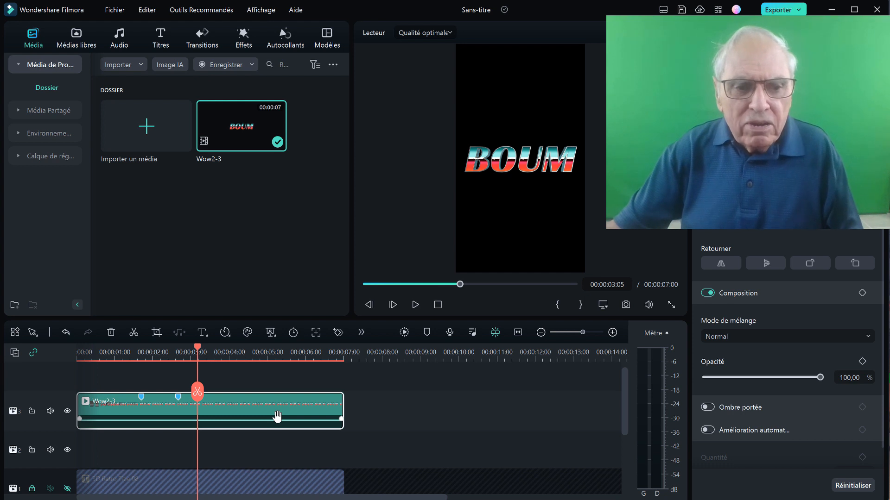
pyautogui.click(197, 391)
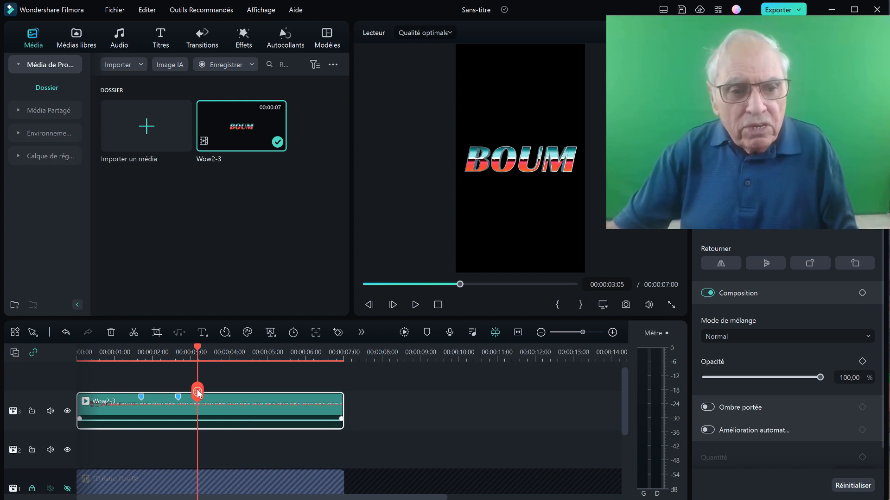
pyautogui.moveTo(196, 394); pyautogui.dragTo(139, 399)
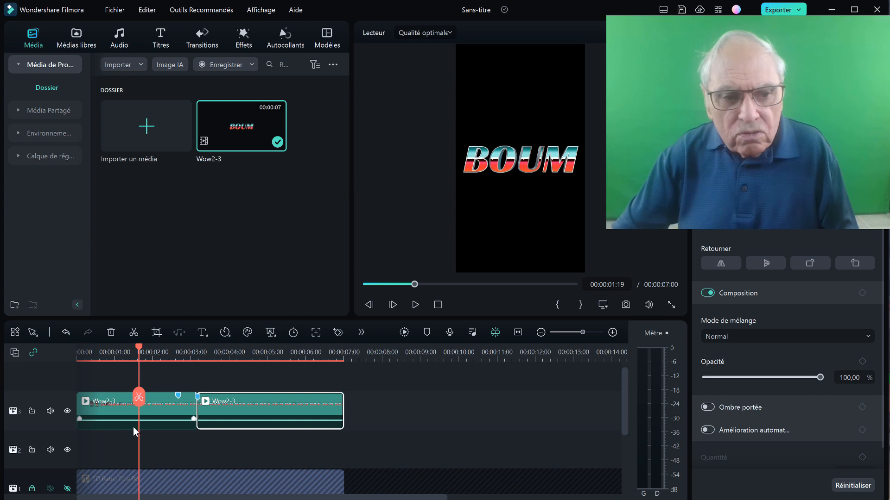
pyautogui.click(139, 398)
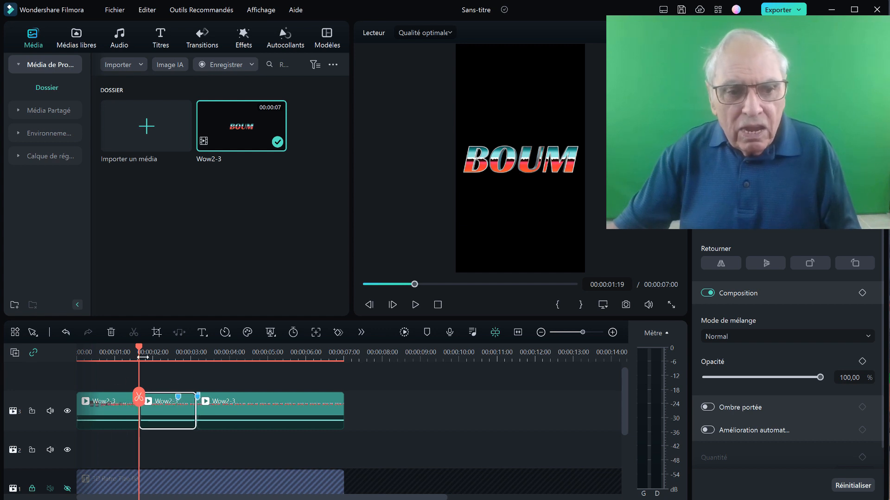
# - Apply the Latéral 2 shake video effect to the middle Wow2-3 segment
pyautogui.moveTo(138, 348); pyautogui.dragTo(168, 360)
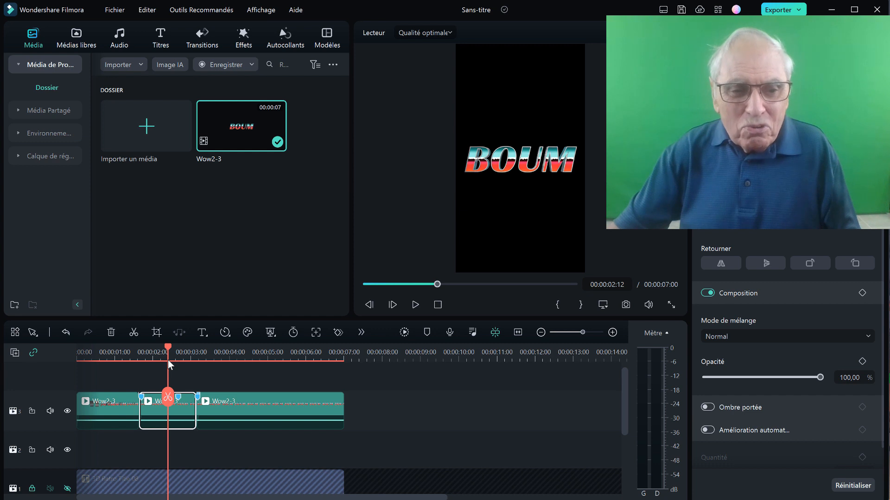
pyautogui.moveTo(167, 360)
pyautogui.mouseDown()
pyautogui.moveTo(286, 368)
pyautogui.moveTo(160, 369)
pyautogui.mouseUp()
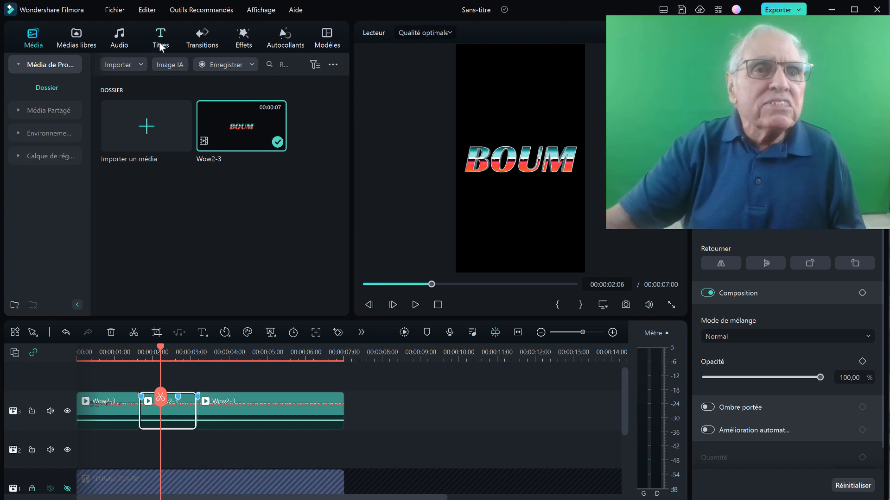
pyautogui.click(242, 44)
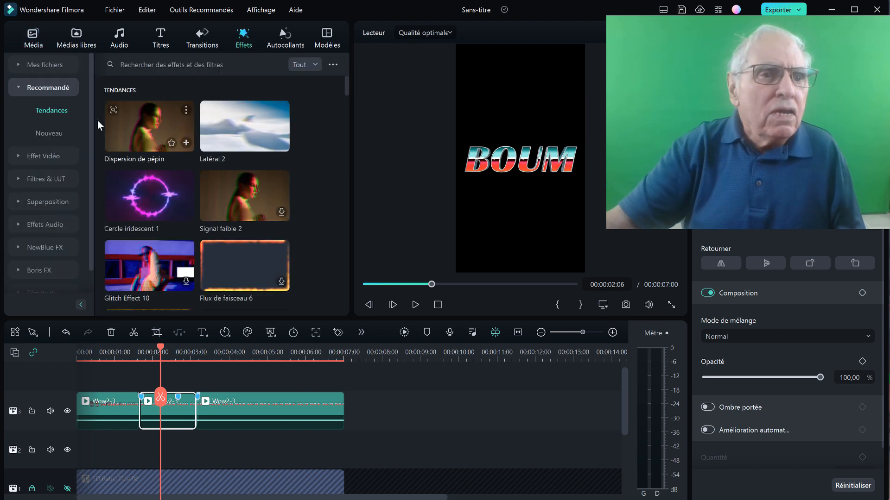
pyautogui.click(18, 157)
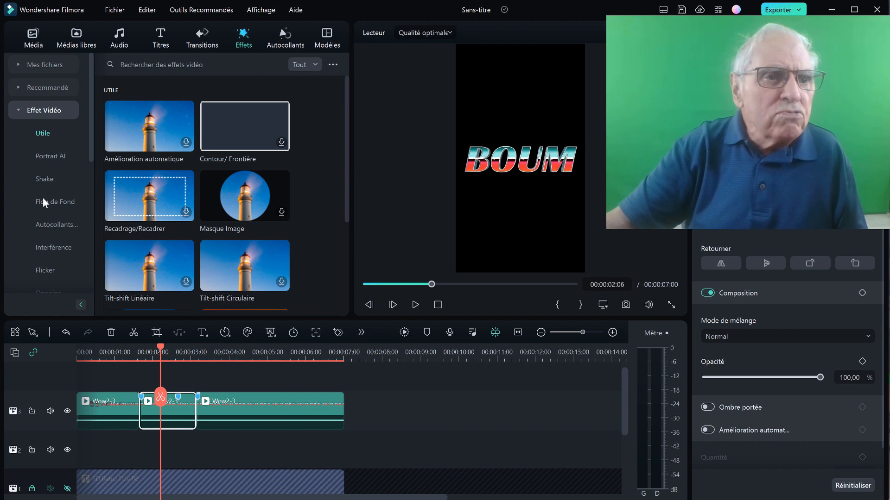
pyautogui.click(45, 179)
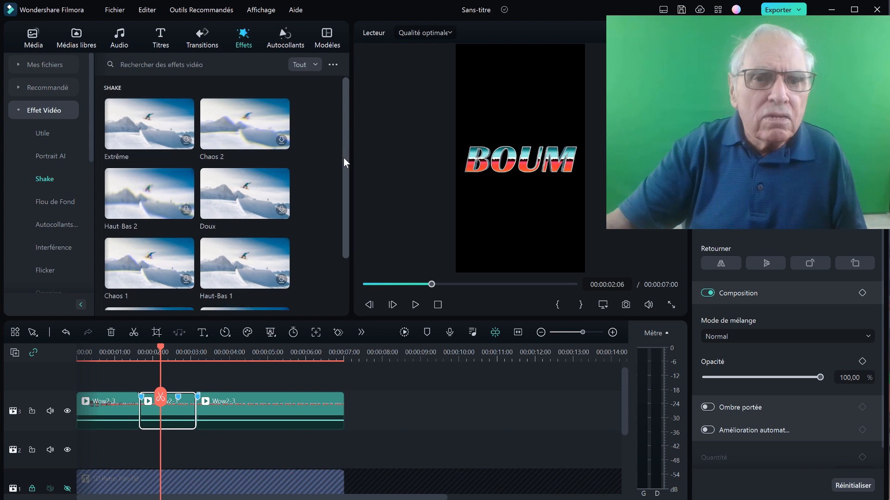
pyautogui.scroll(-3, 331, 229)
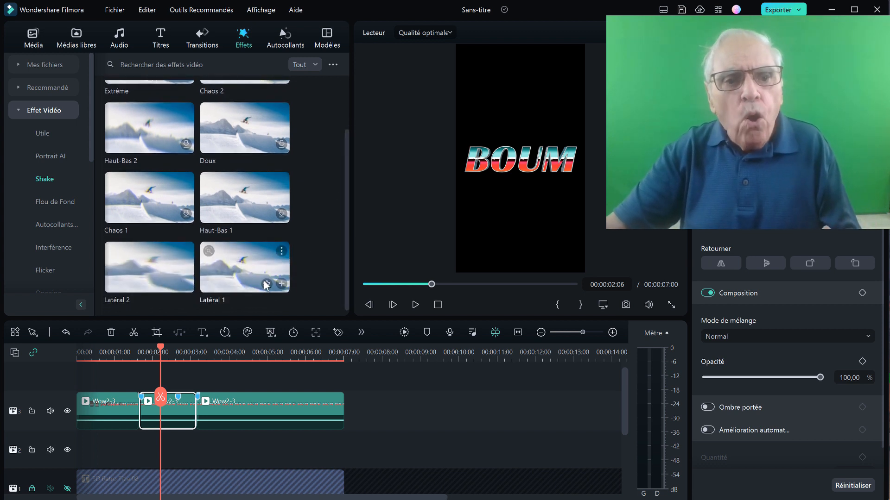
pyautogui.click(153, 268)
pyautogui.moveTo(153, 268); pyautogui.dragTo(170, 410)
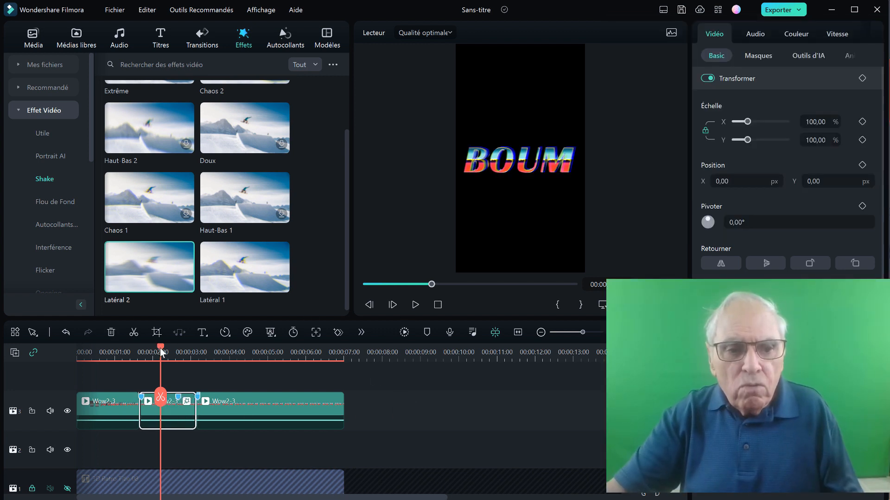
# - Play the title from just before the middle segment to preview the Latéral 2 shake
pyautogui.moveTo(160, 348); pyautogui.dragTo(132, 351)
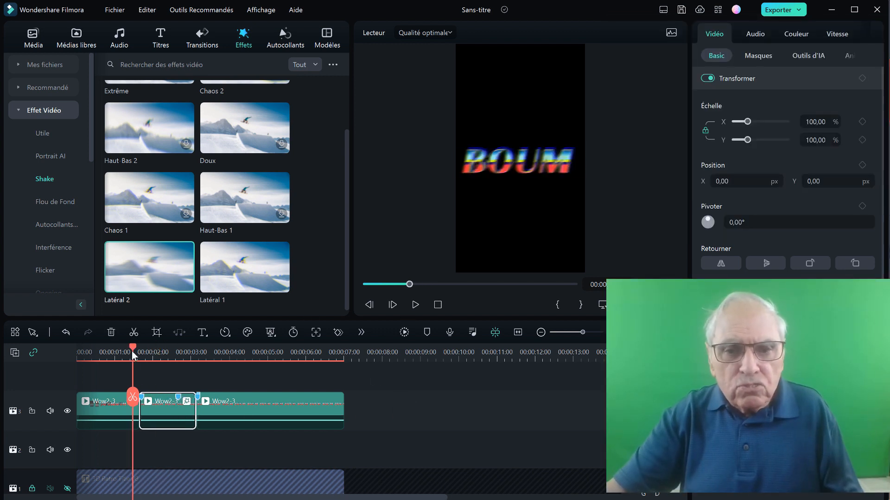
pyautogui.click(415, 305)
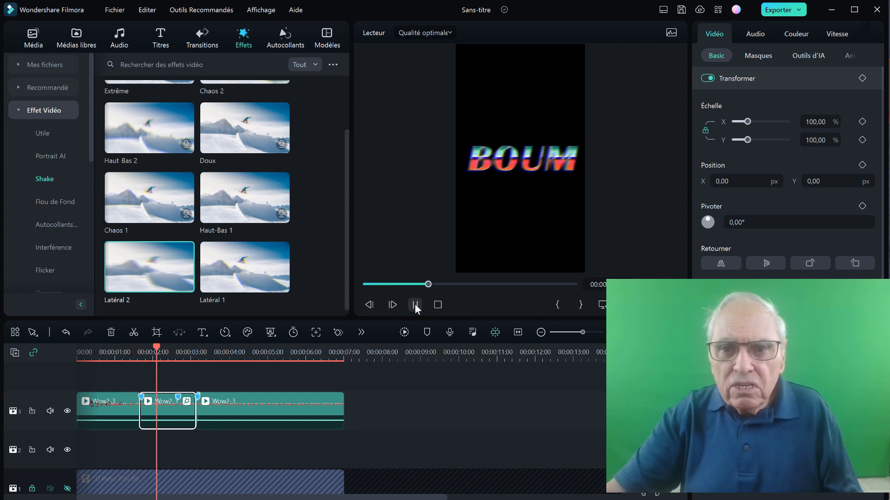
pyautogui.click(415, 305)
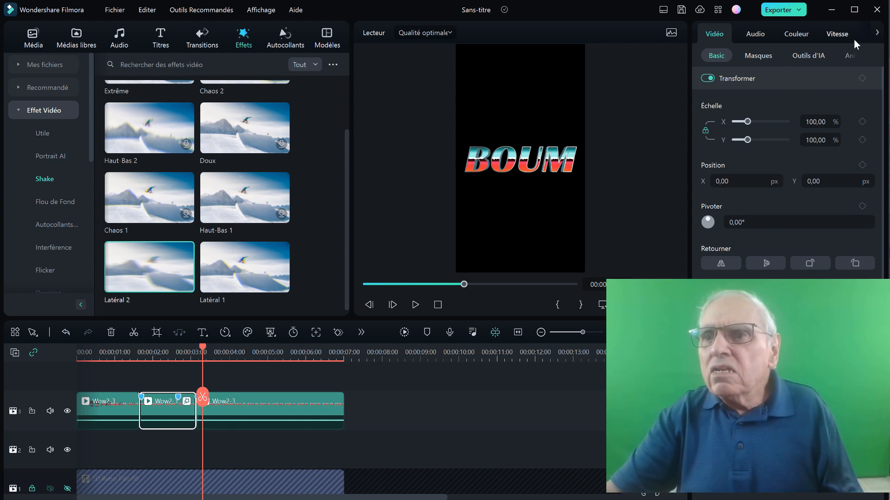
# - Set the Latéral 2 effect's Position X to 0,10 and Position Y to 0,20 on the middle segment
pyautogui.click(877, 33)
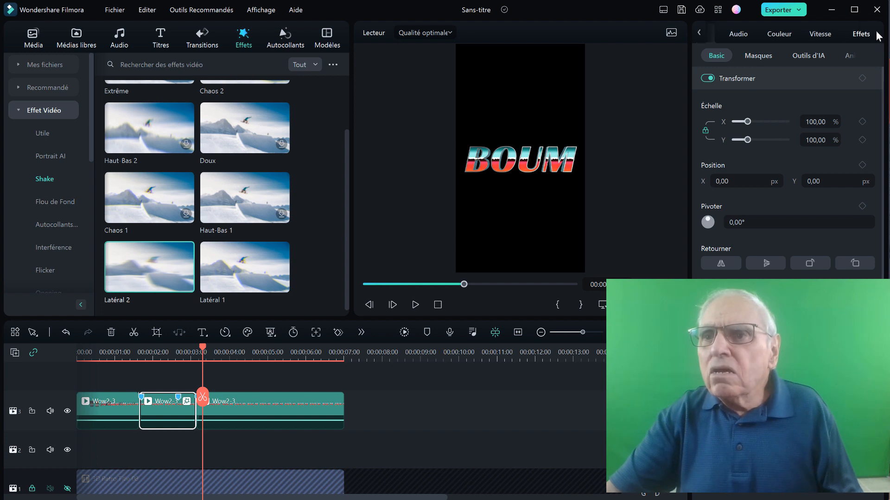
pyautogui.click(861, 37)
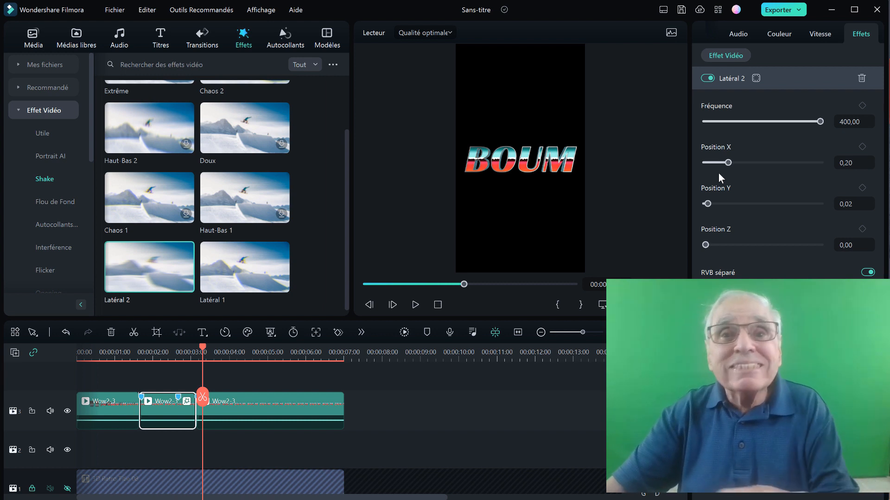
pyautogui.click(851, 162)
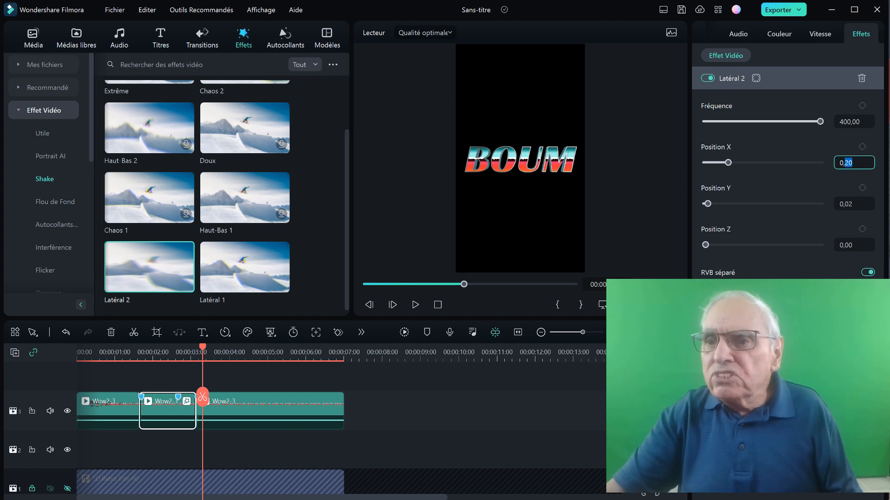
pyautogui.write('10')
pyautogui.press('Return')
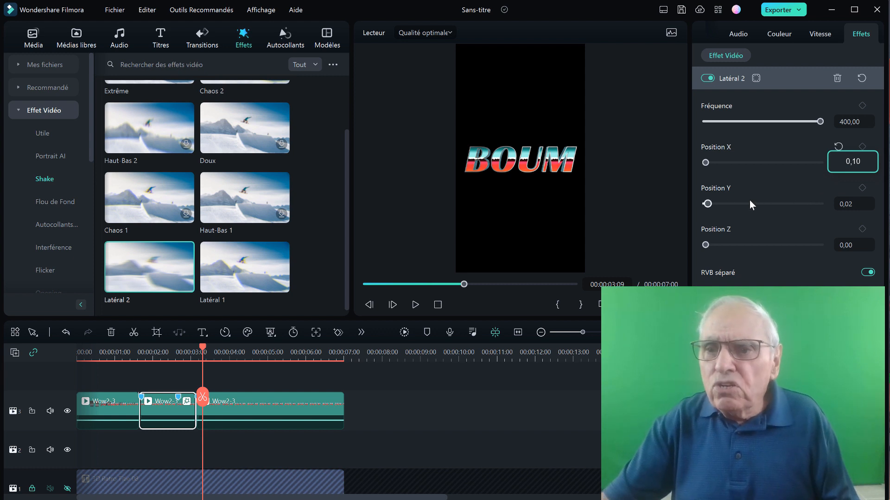
pyautogui.click(845, 204)
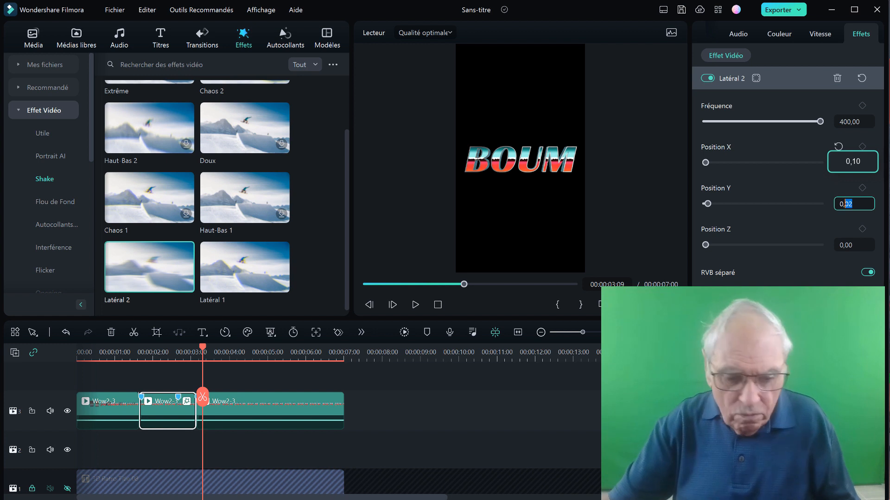
pyautogui.write('2')
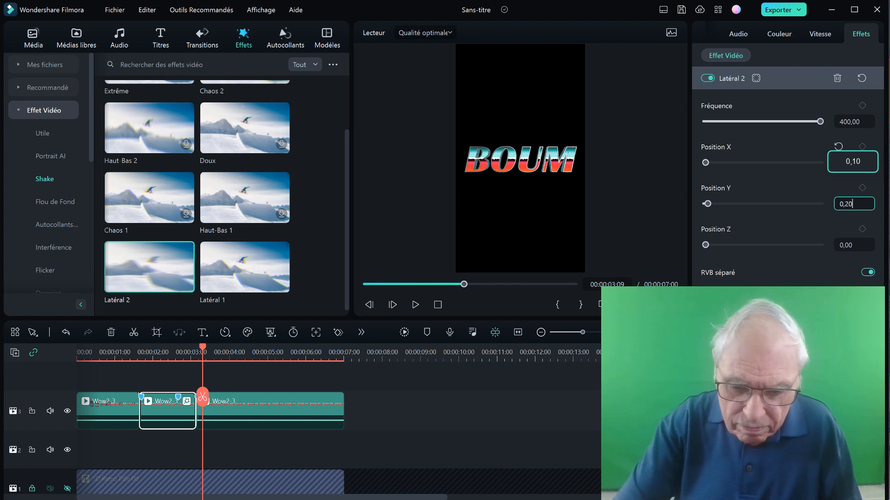
pyautogui.press('Return')
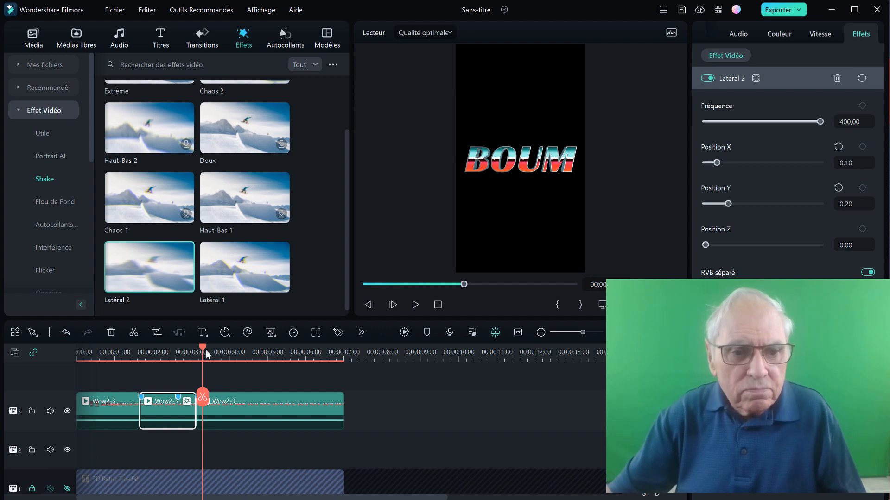
# - Play back the middle segment again to check the shake with its adjusted X and Y positions
pyautogui.moveTo(204, 348); pyautogui.dragTo(123, 349)
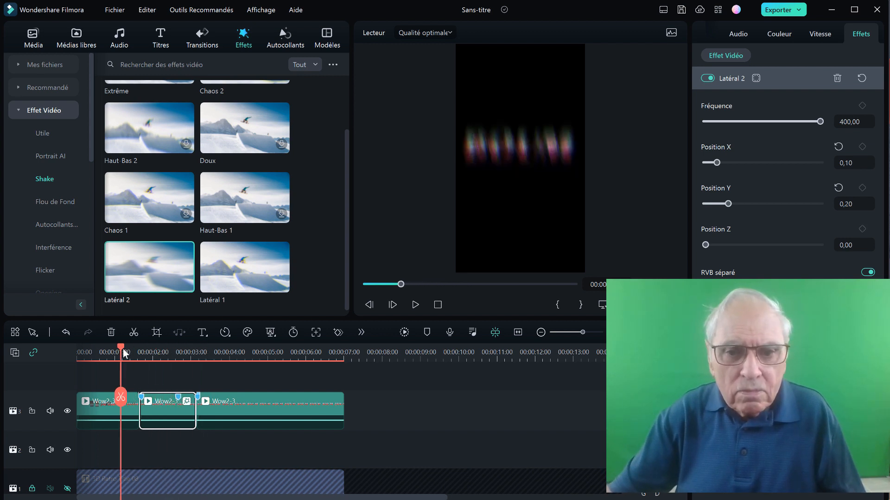
pyautogui.click(413, 305)
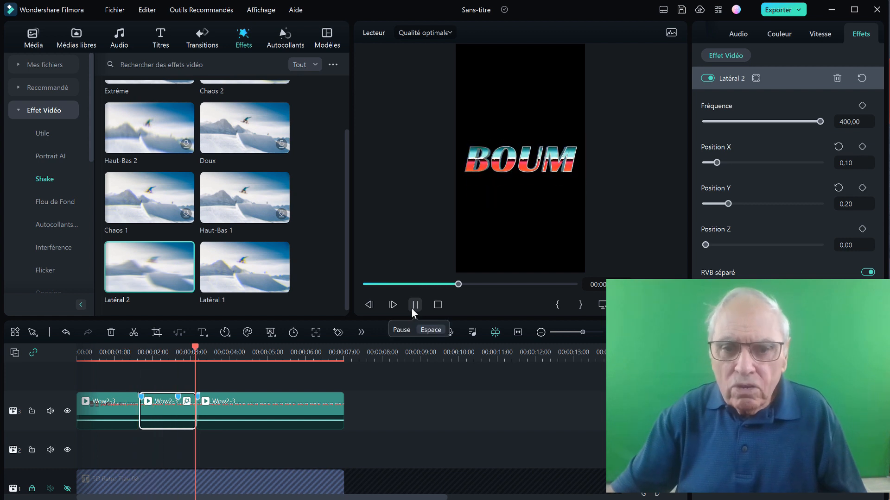
pyautogui.click(414, 305)
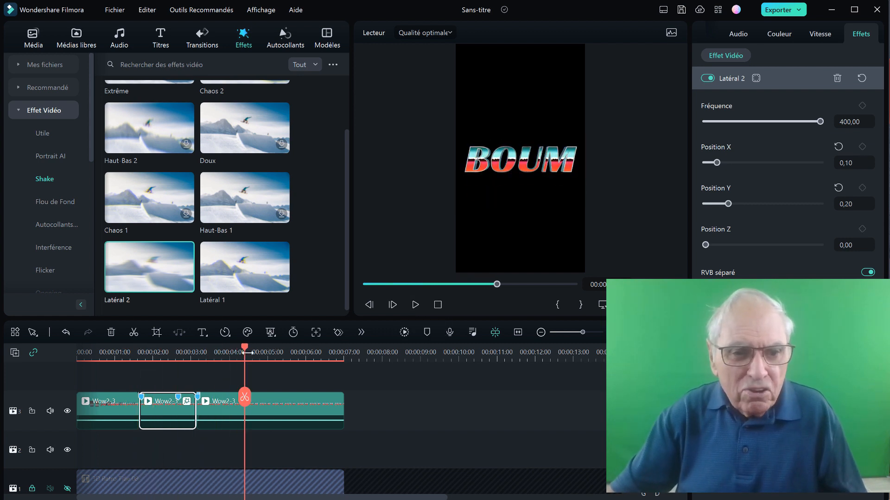
# - Search the video effects for "aberration chromatique" and add Chromatic Aberration to the middle Wow2-3 segment
pyautogui.moveTo(241, 347); pyautogui.dragTo(165, 350)
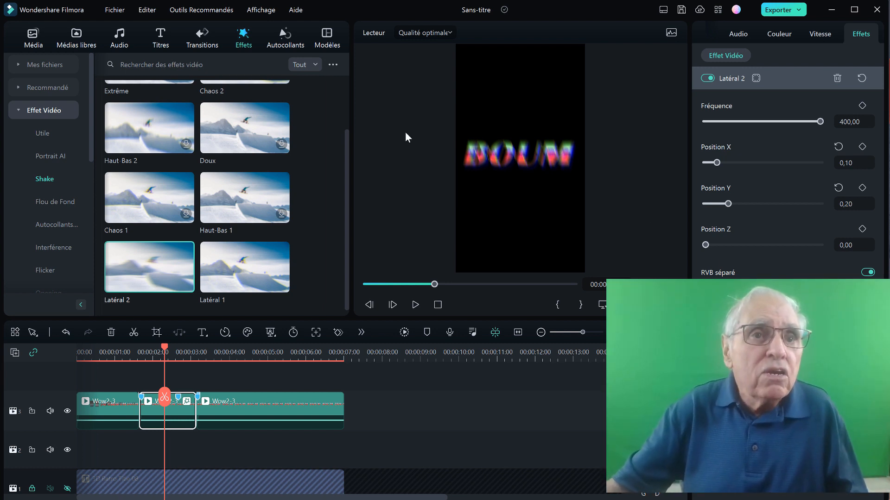
pyautogui.click(119, 68)
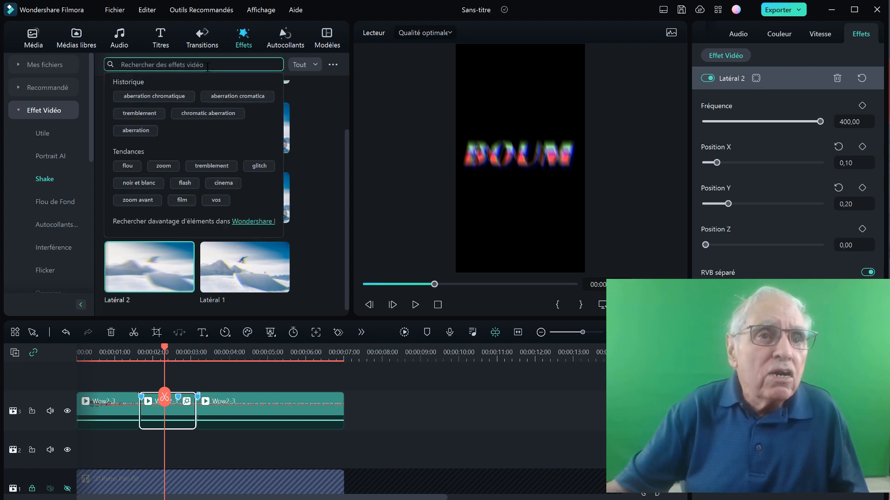
pyautogui.click(153, 98)
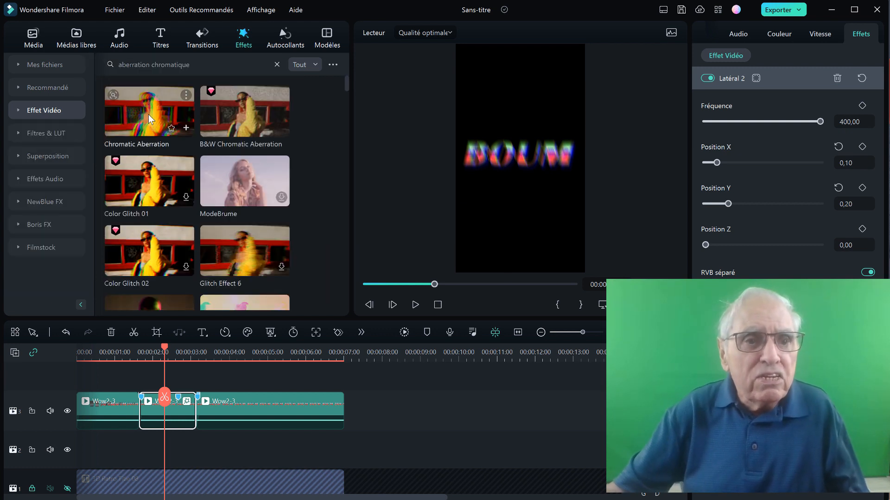
pyautogui.moveTo(149, 119); pyautogui.dragTo(160, 407)
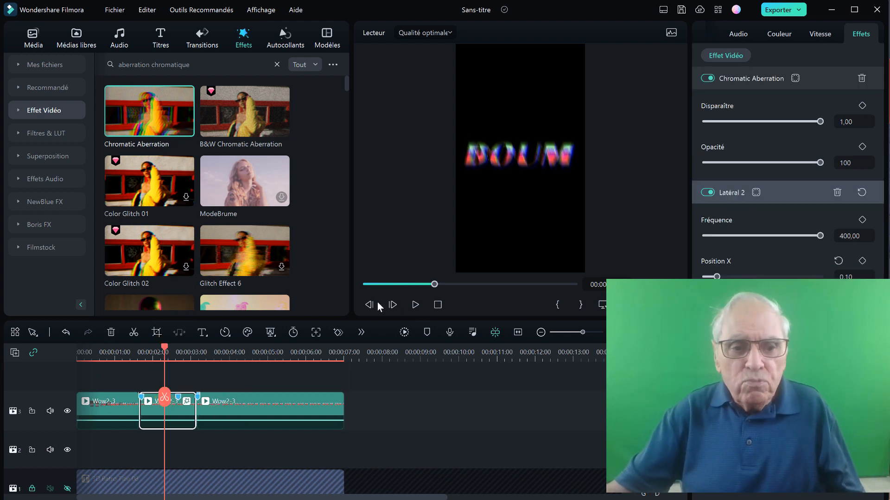
# - Show the 3D Retro Title 08 background track and play the BOUM title with both effects over it
pyautogui.moveTo(165, 353); pyautogui.dragTo(121, 355)
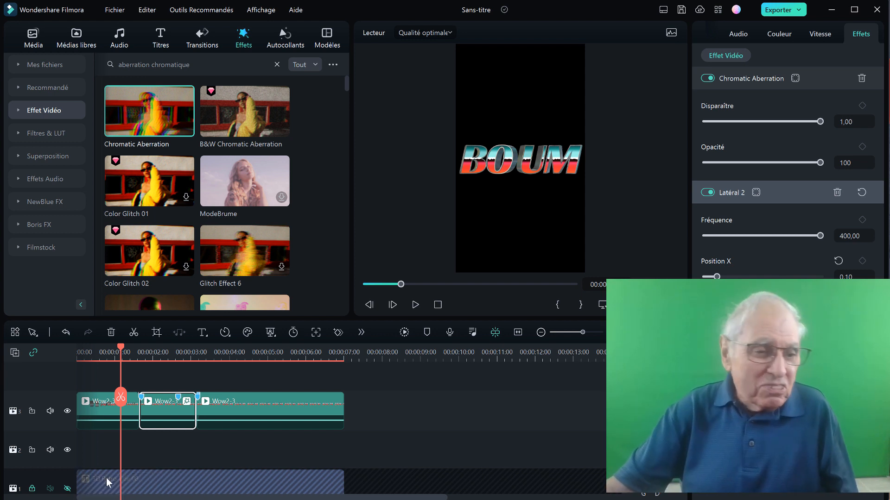
pyautogui.click(67, 488)
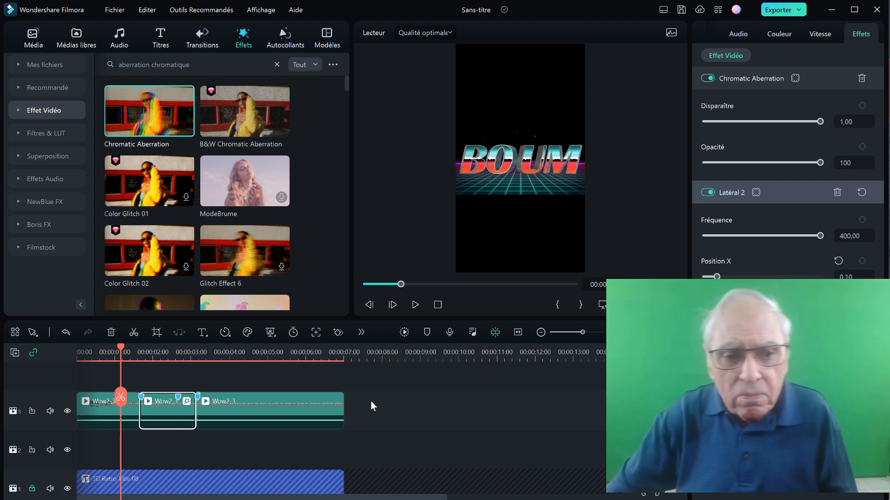
pyautogui.click(415, 305)
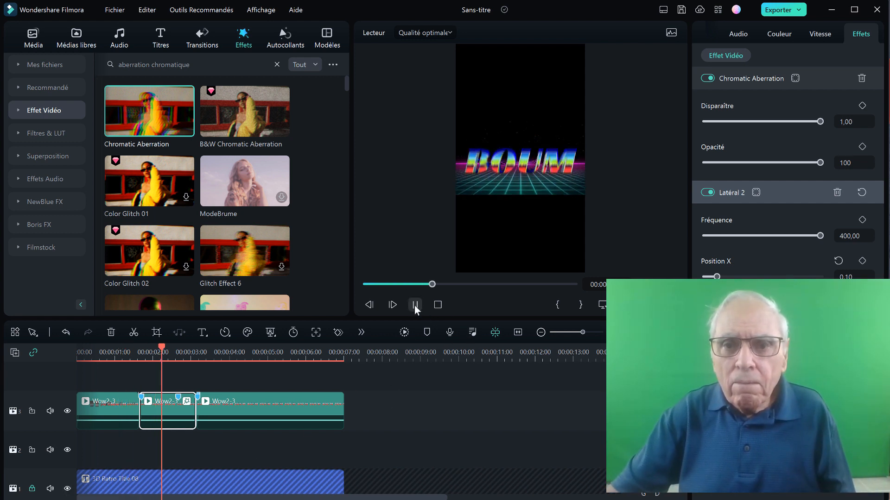
pyautogui.click(416, 306)
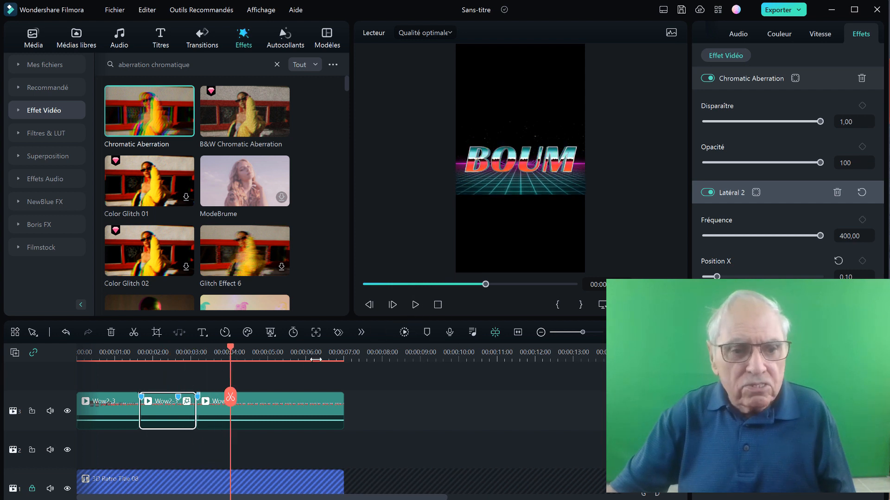
pyautogui.moveTo(229, 346); pyautogui.dragTo(123, 366)
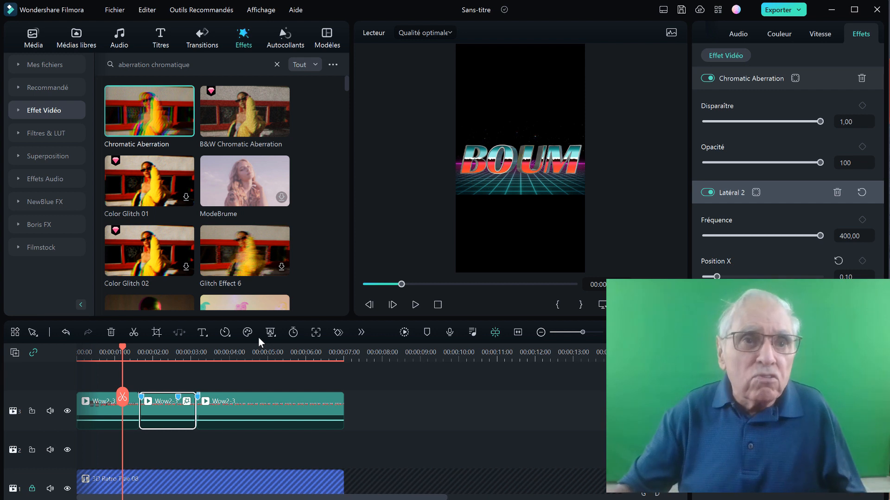
# - Search the music library for "bombe" and place the 7-second Bombe atomique sound under the start of the middle Wow2-3 segment
pyautogui.click(120, 45)
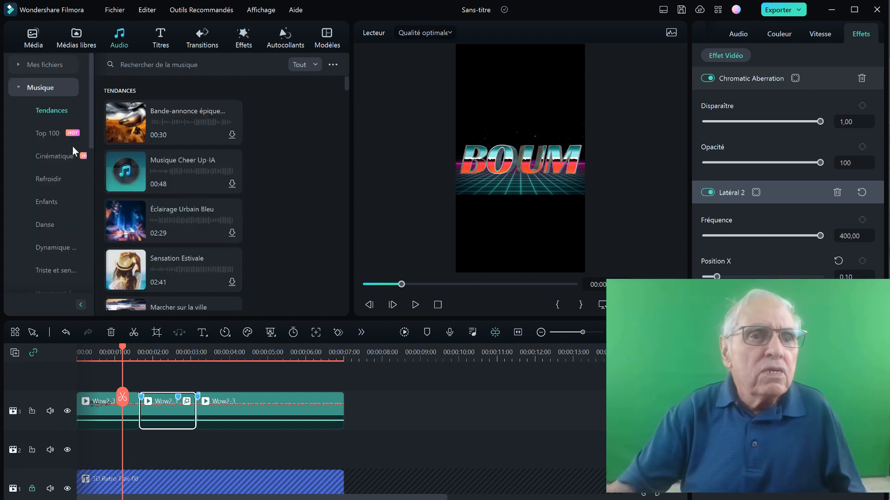
pyautogui.click(125, 63)
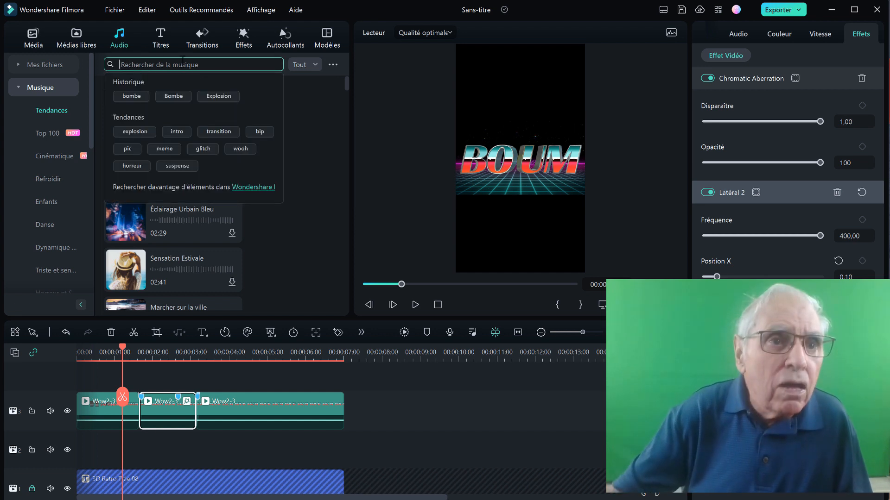
pyautogui.click(123, 94)
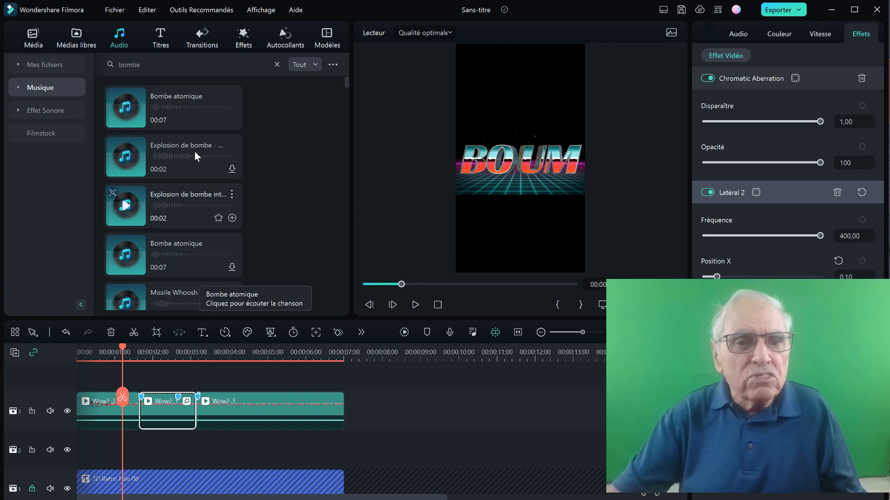
pyautogui.moveTo(160, 103); pyautogui.dragTo(139, 378)
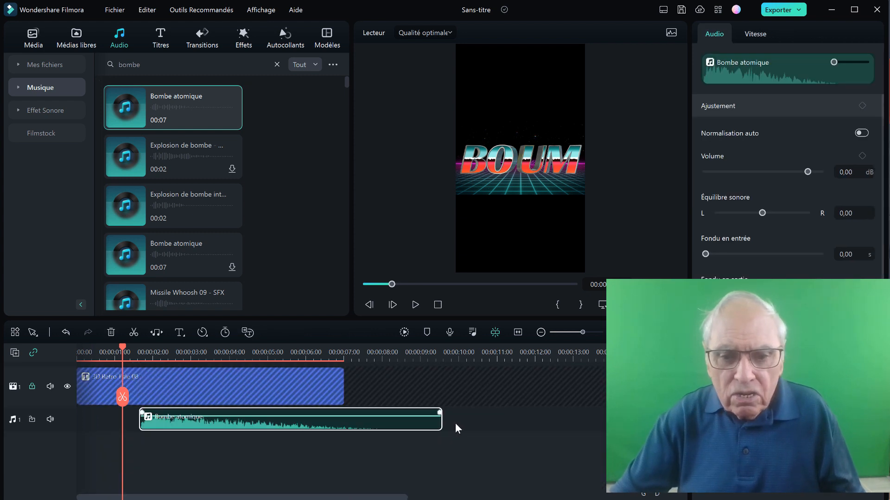
# - Shift the Bombe atomique clip to start where the BOUM distortion begins, and trim its end to match the 3D Retro Title 08 track
pyautogui.scroll(3, 123, 397)
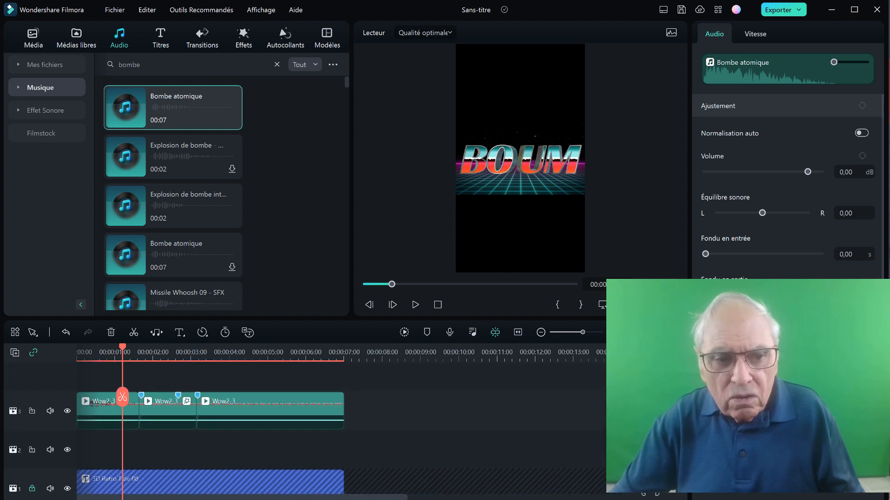
pyautogui.moveTo(121, 345); pyautogui.dragTo(144, 349)
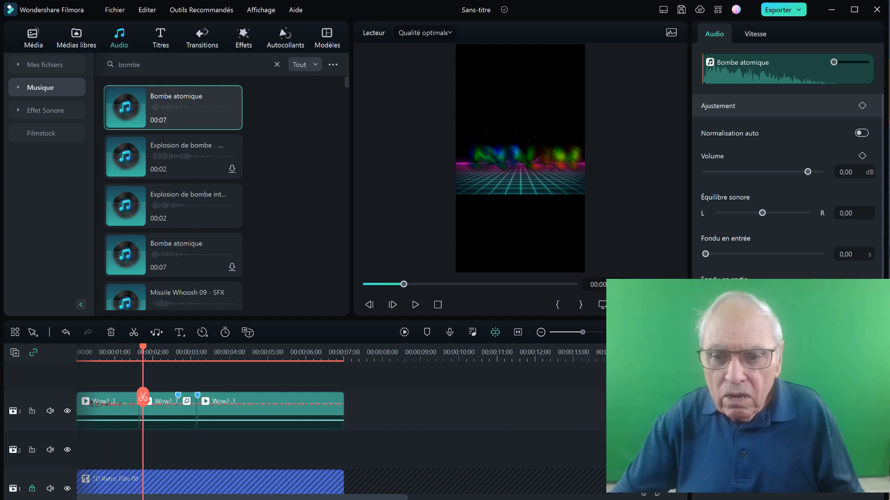
pyautogui.scroll(-3, 343, 431)
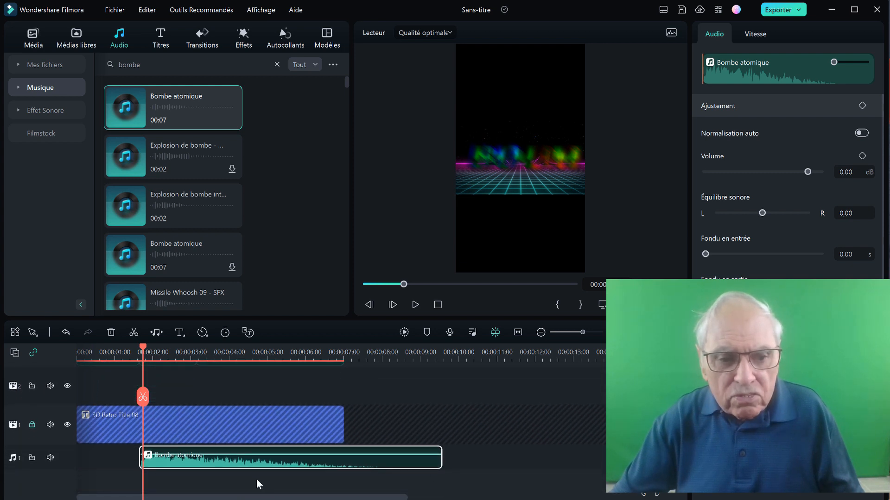
pyautogui.moveTo(233, 457); pyautogui.dragTo(237, 459)
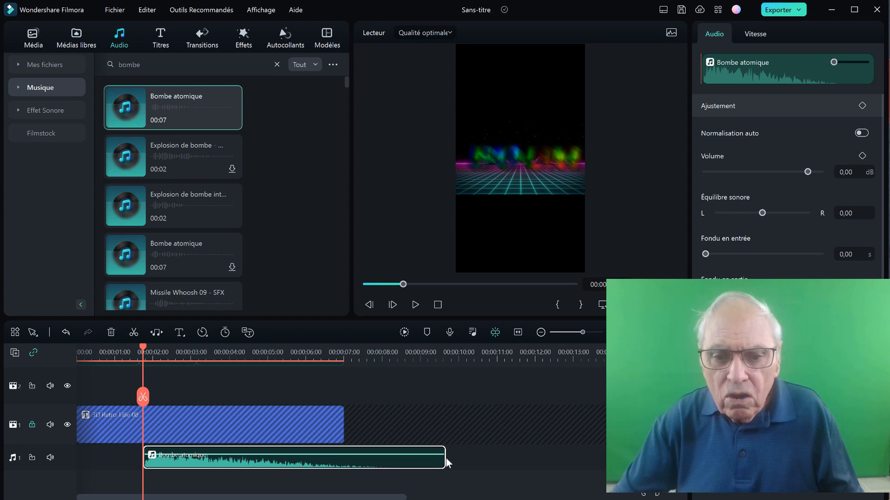
pyautogui.moveTo(446, 458); pyautogui.dragTo(344, 458)
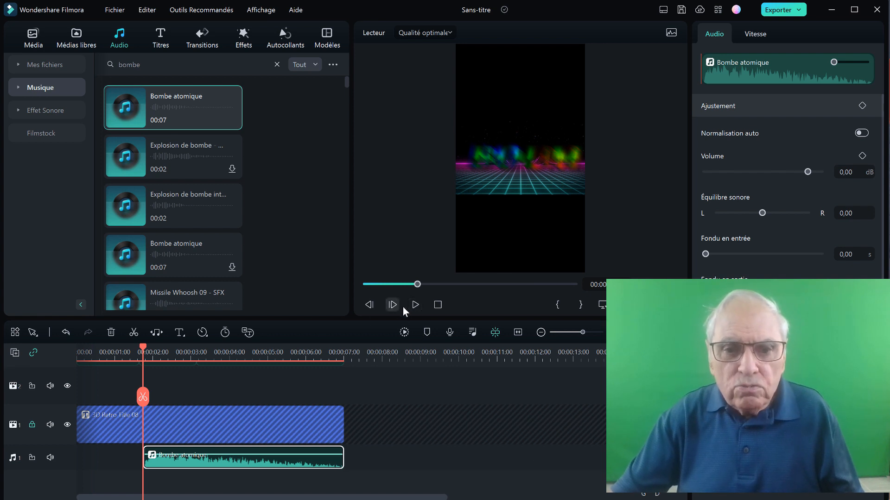
# - Play back the BOUM title with its explosion sound and lower the volume of the Bombe atomique clip
pyautogui.click(415, 304)
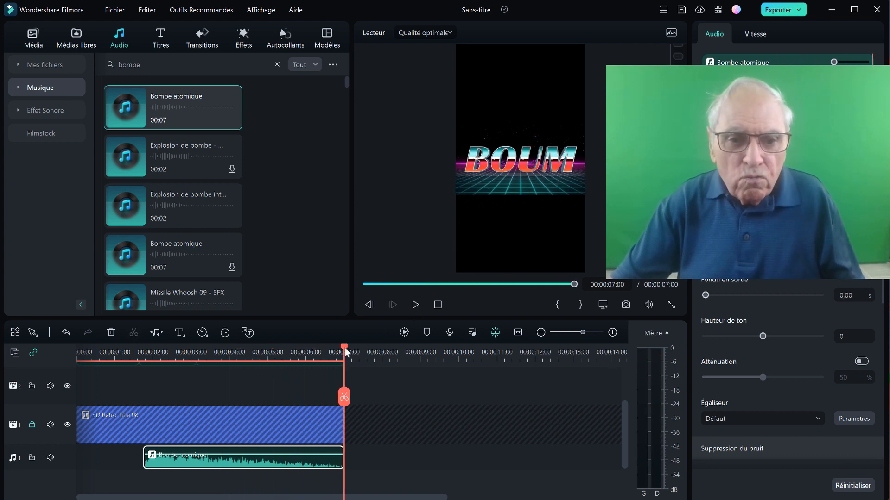
pyautogui.moveTo(344, 347); pyautogui.dragTo(212, 366)
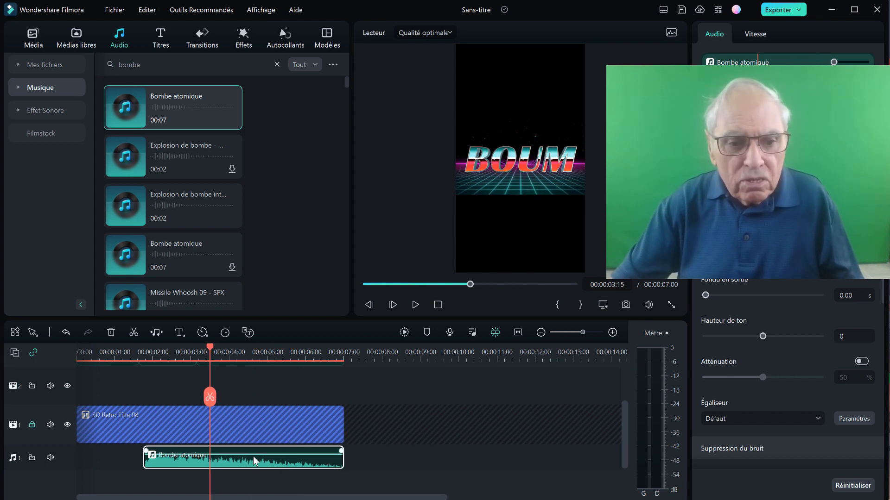
pyautogui.moveTo(253, 457); pyautogui.dragTo(254, 456)
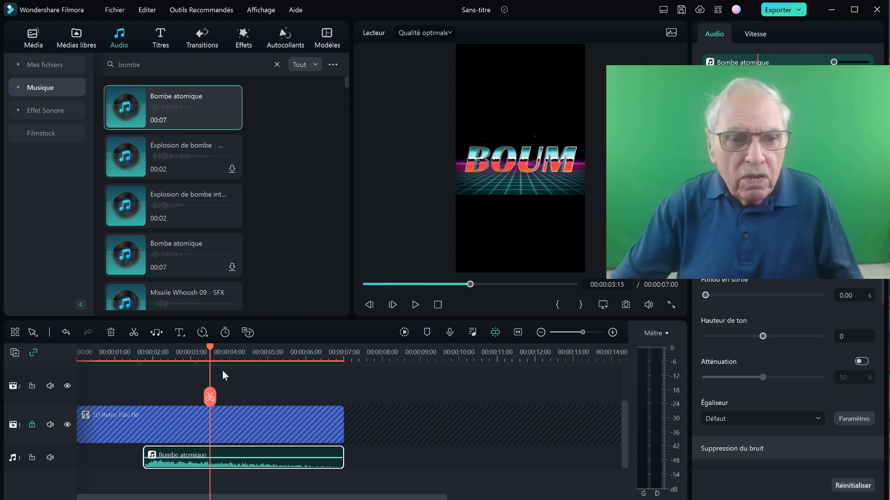
# - Play back the title from just before the middle segment to check the explosion sound at its lowered volume
pyautogui.moveTo(208, 348); pyautogui.dragTo(113, 366)
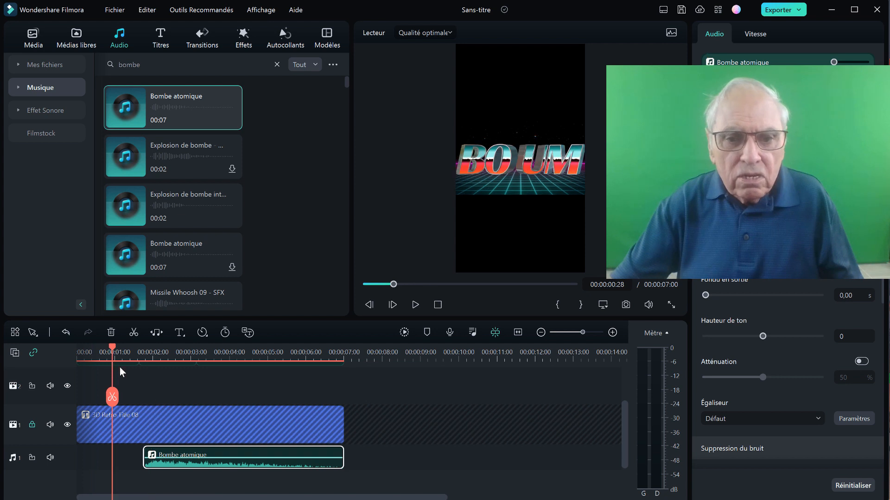
pyautogui.click(415, 305)
pyautogui.click(416, 305)
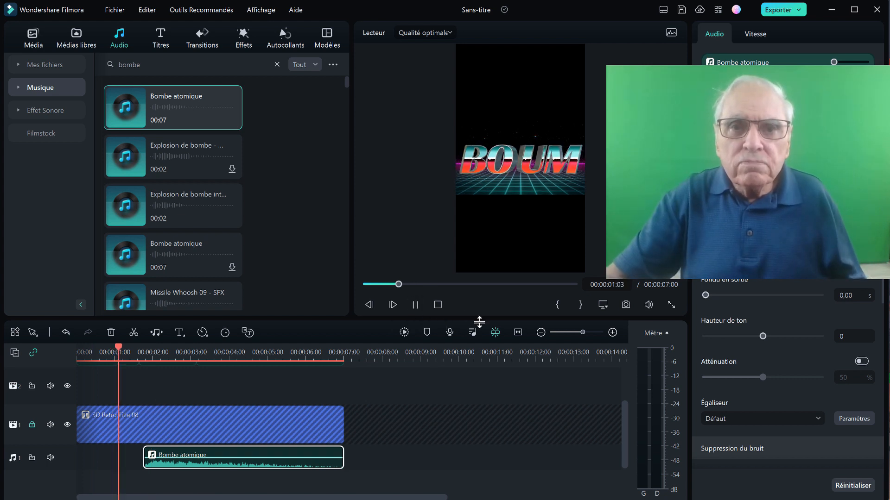